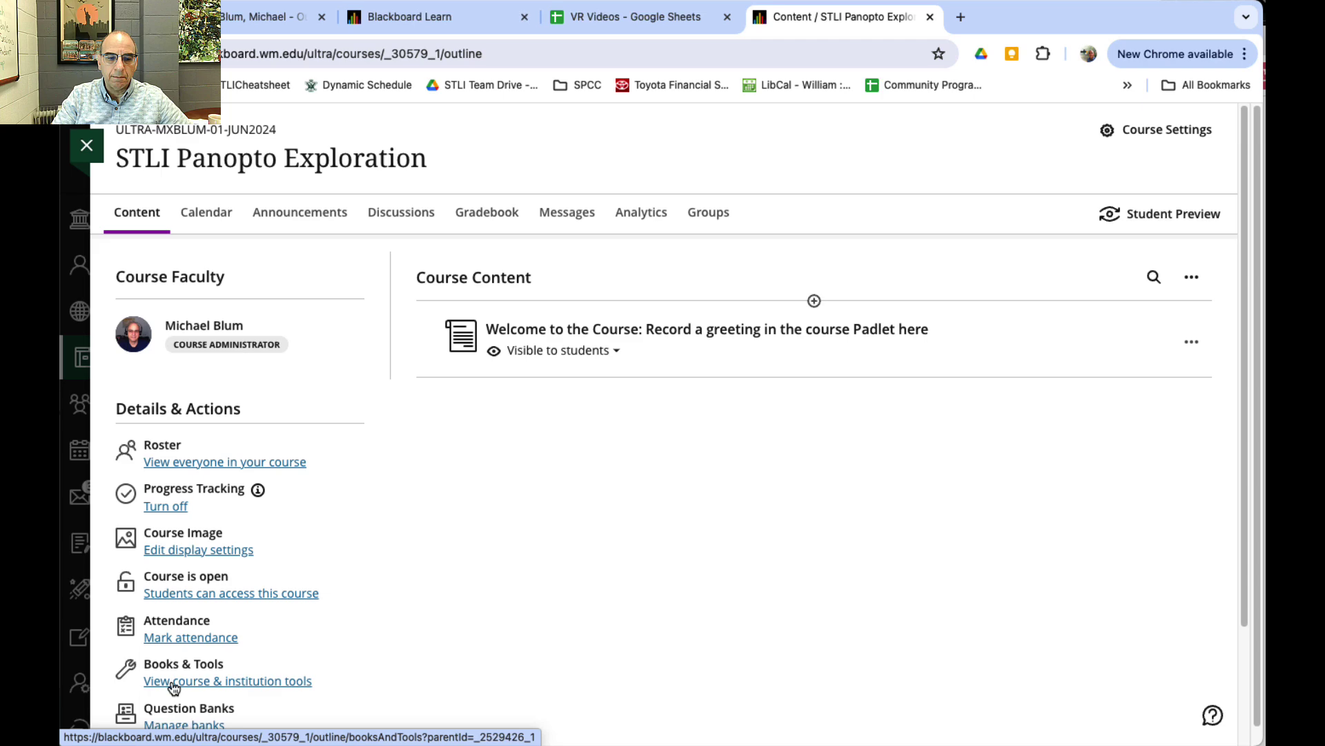
Step: Launch the Panopto Video tool from the course's Books & Tools list
{"action": "left_click", "coordinate": [173, 684]}
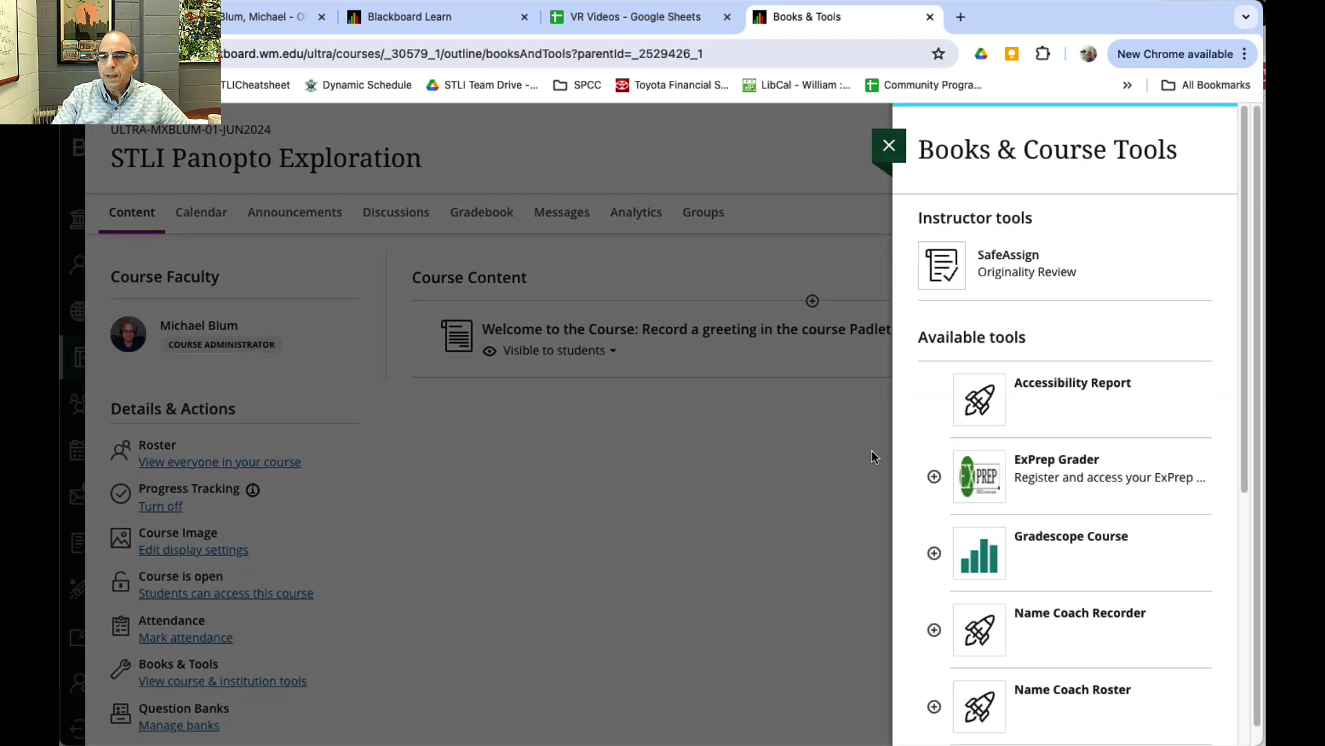
{"action": "scroll", "coordinate": [1048, 609], "scroll_direction": "down", "scroll_amount": 3}
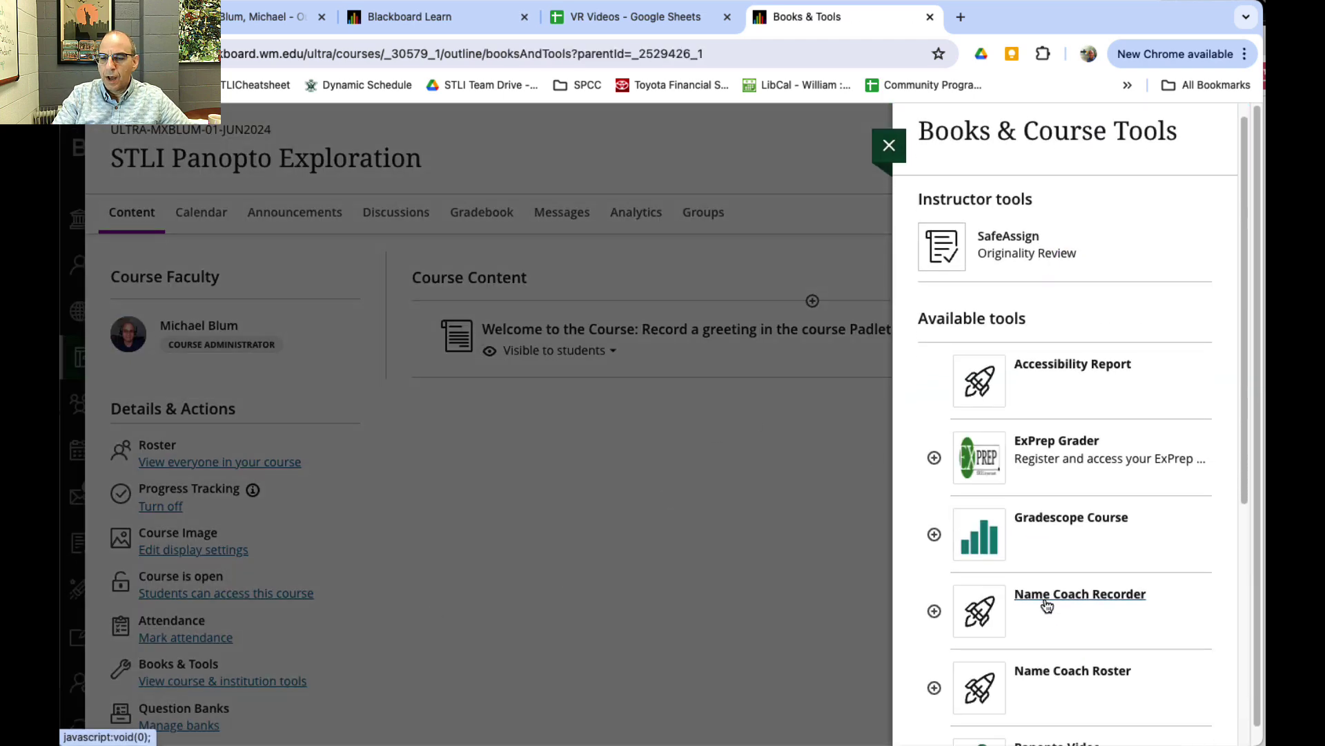
{"action": "scroll", "coordinate": [1048, 609], "scroll_direction": "down", "scroll_amount": 1}
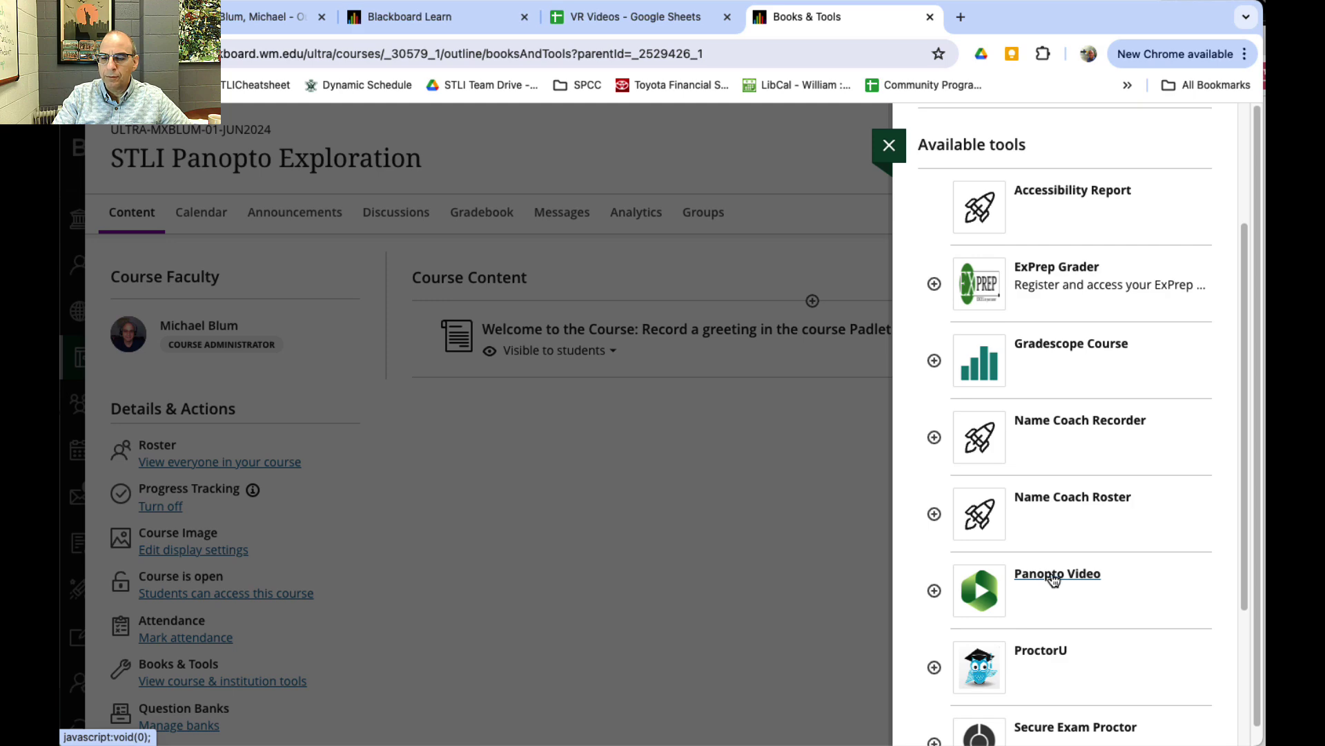
{"action": "left_click", "coordinate": [1051, 576]}
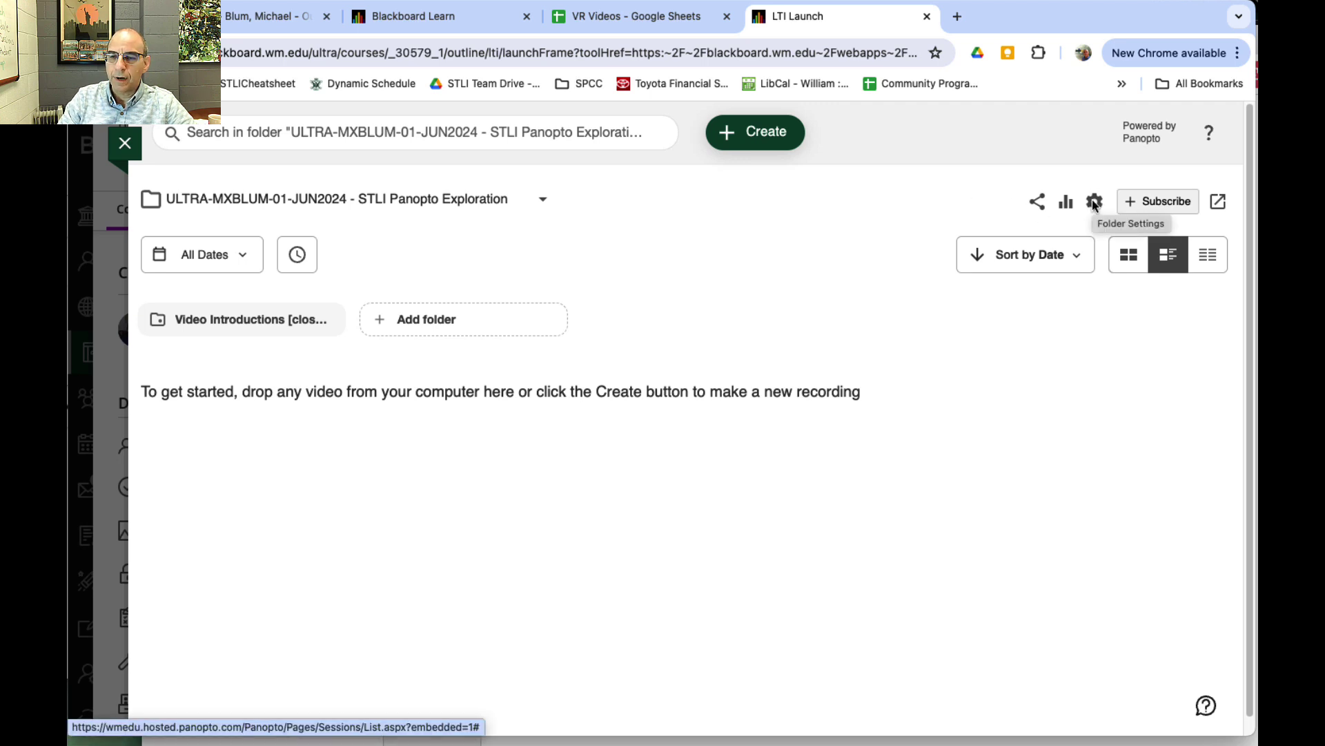
Step: Create the course's assignment folder from the folder settings, then close the settings
{"action": "left_click", "coordinate": [1094, 201]}
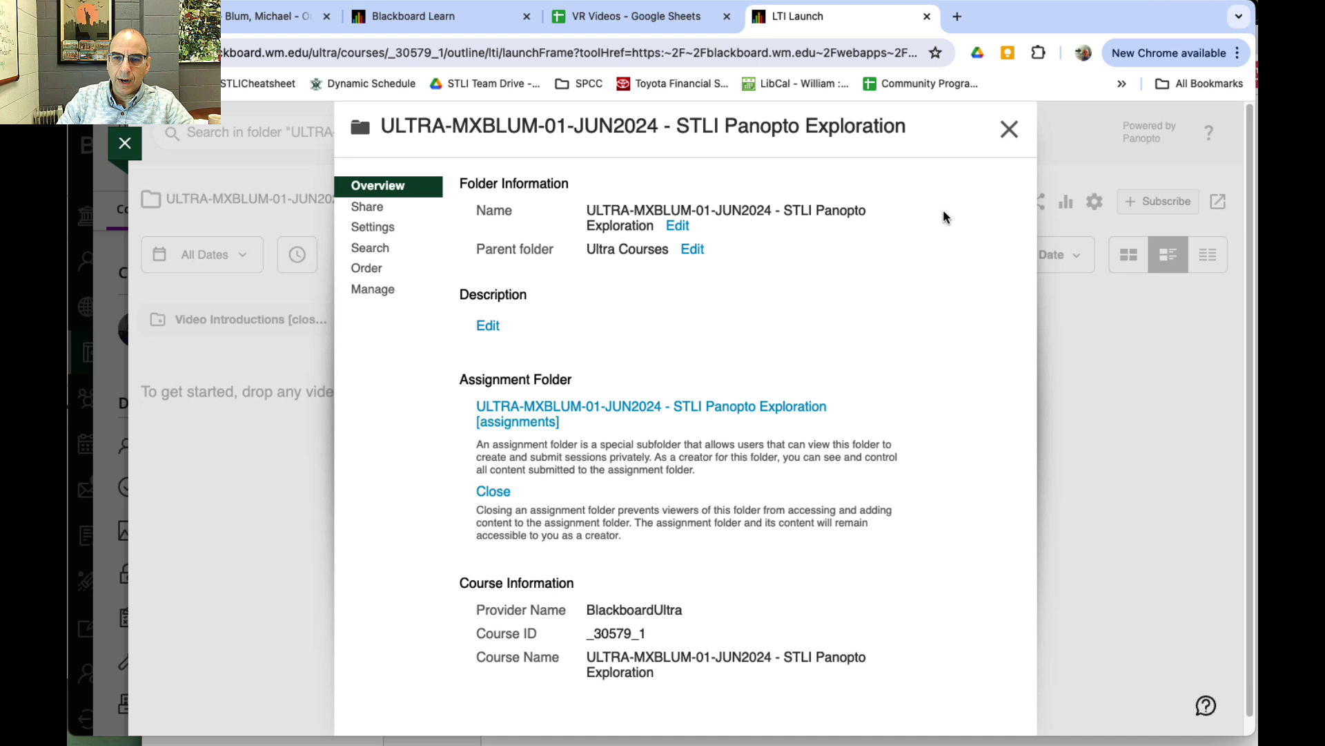
{"action": "left_click", "coordinate": [1008, 130]}
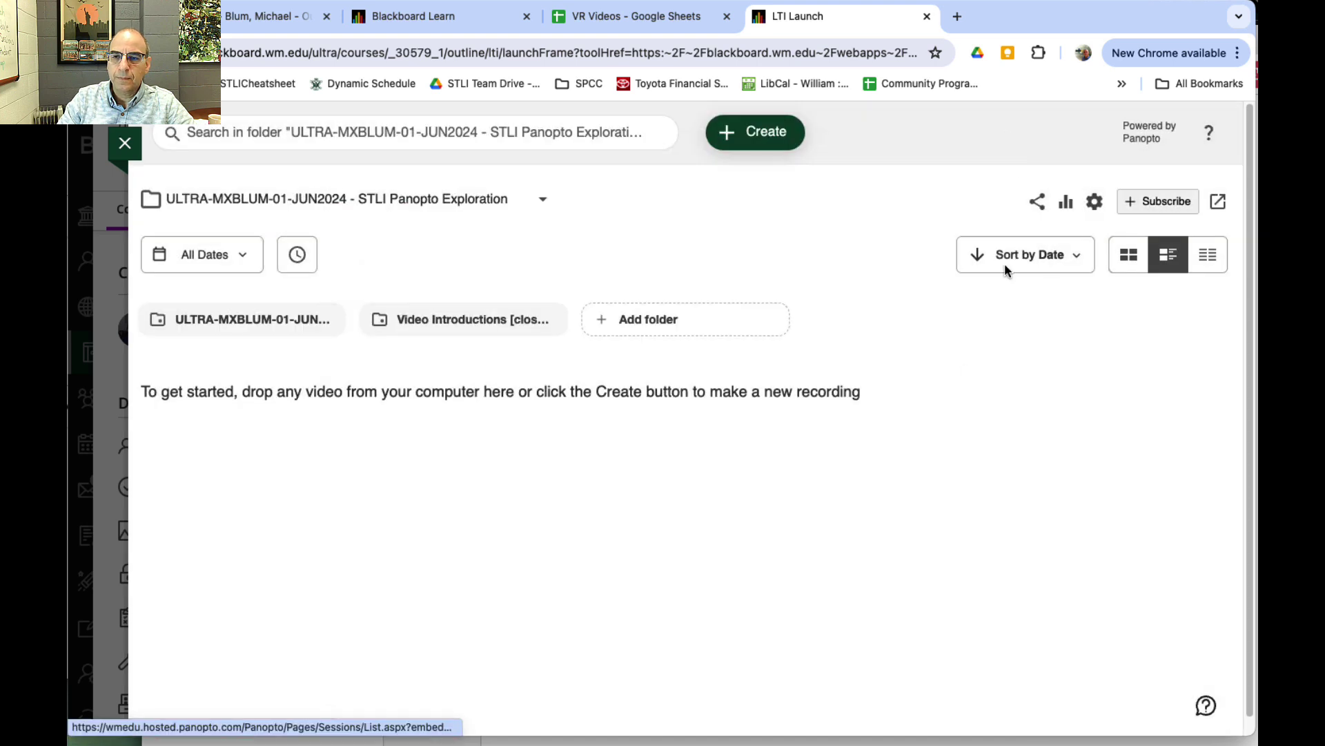
Step: Open the [assignments] subfolder and rename it to 'Assignment 1' in its settings
{"action": "left_click", "coordinate": [240, 324]}
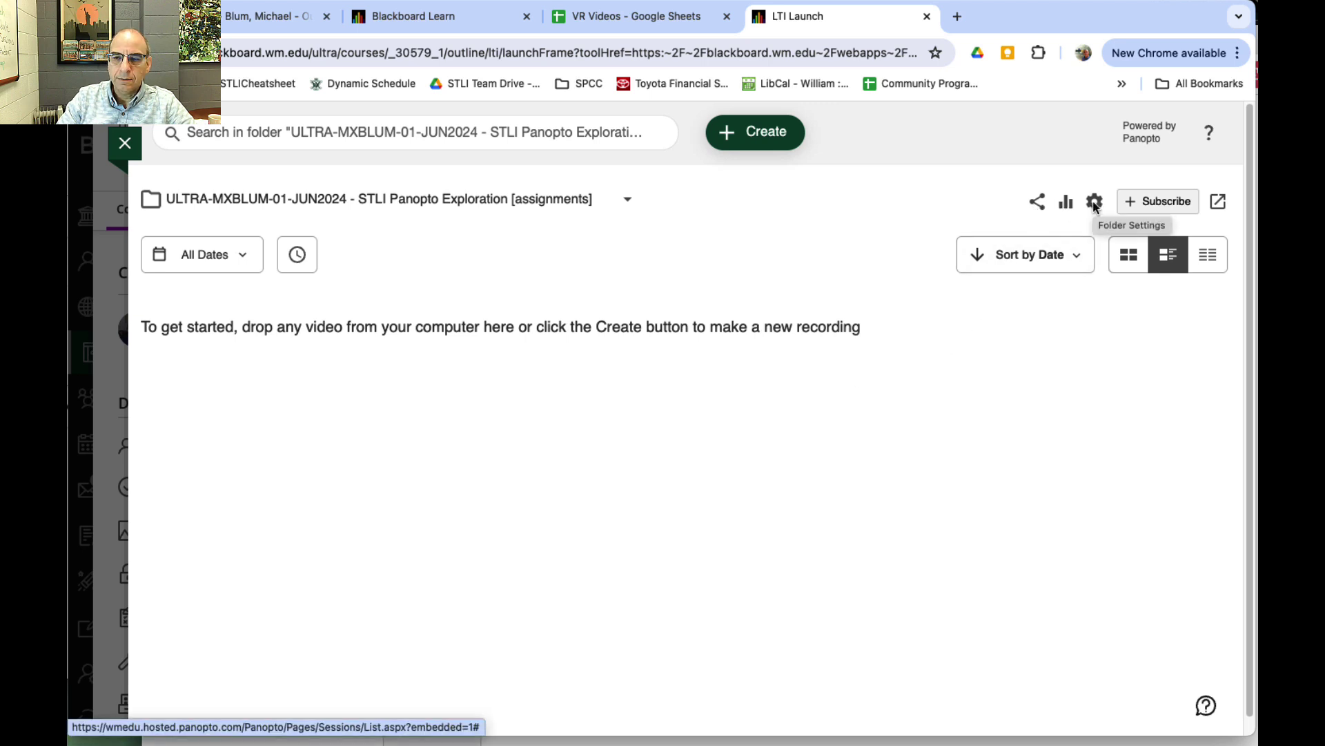
{"action": "left_click", "coordinate": [1095, 203]}
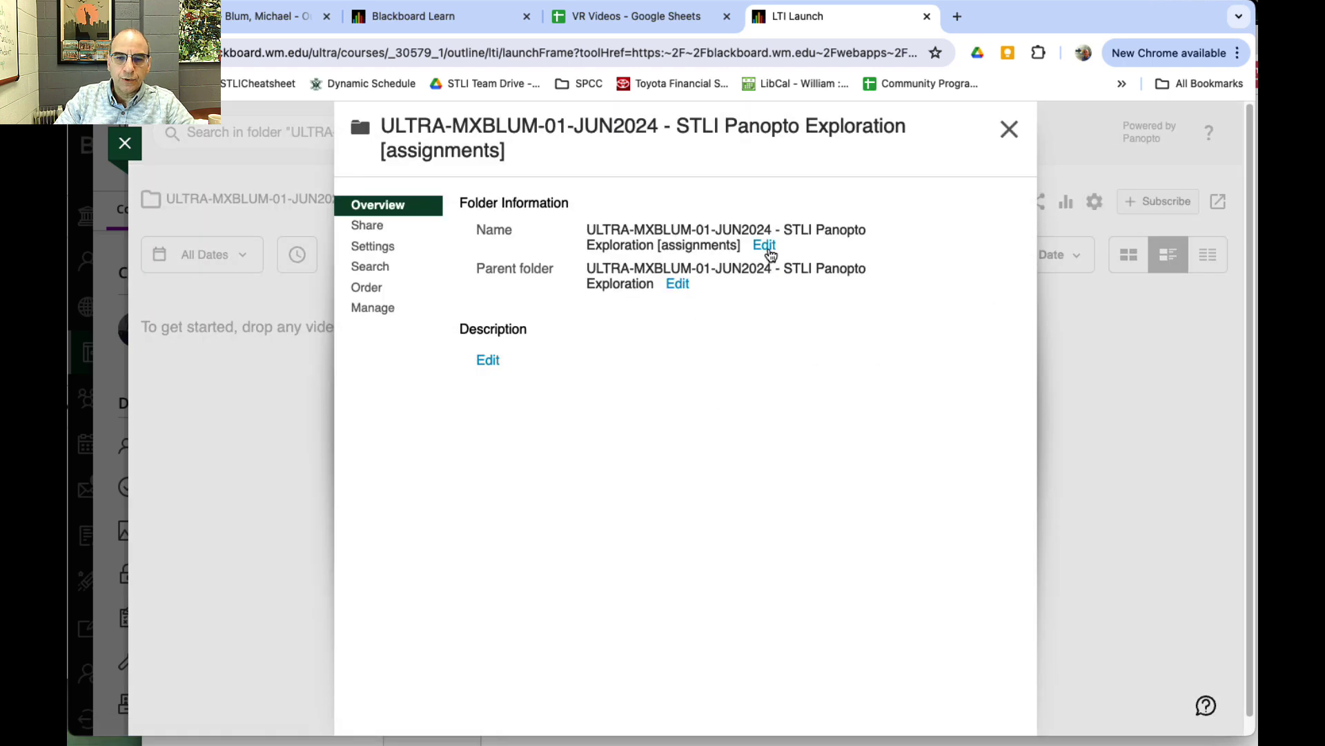
{"action": "left_click", "coordinate": [765, 246]}
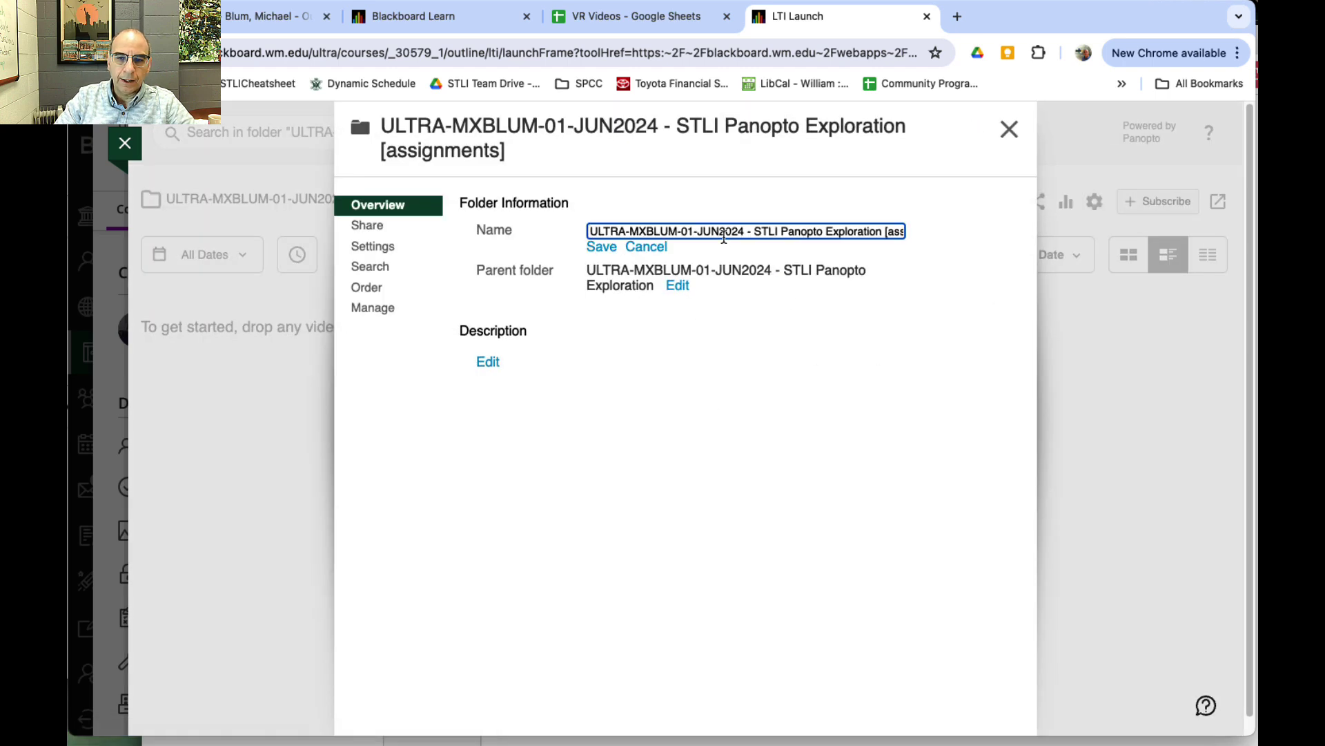
{"action": "triple_click", "coordinate": [724, 235]}
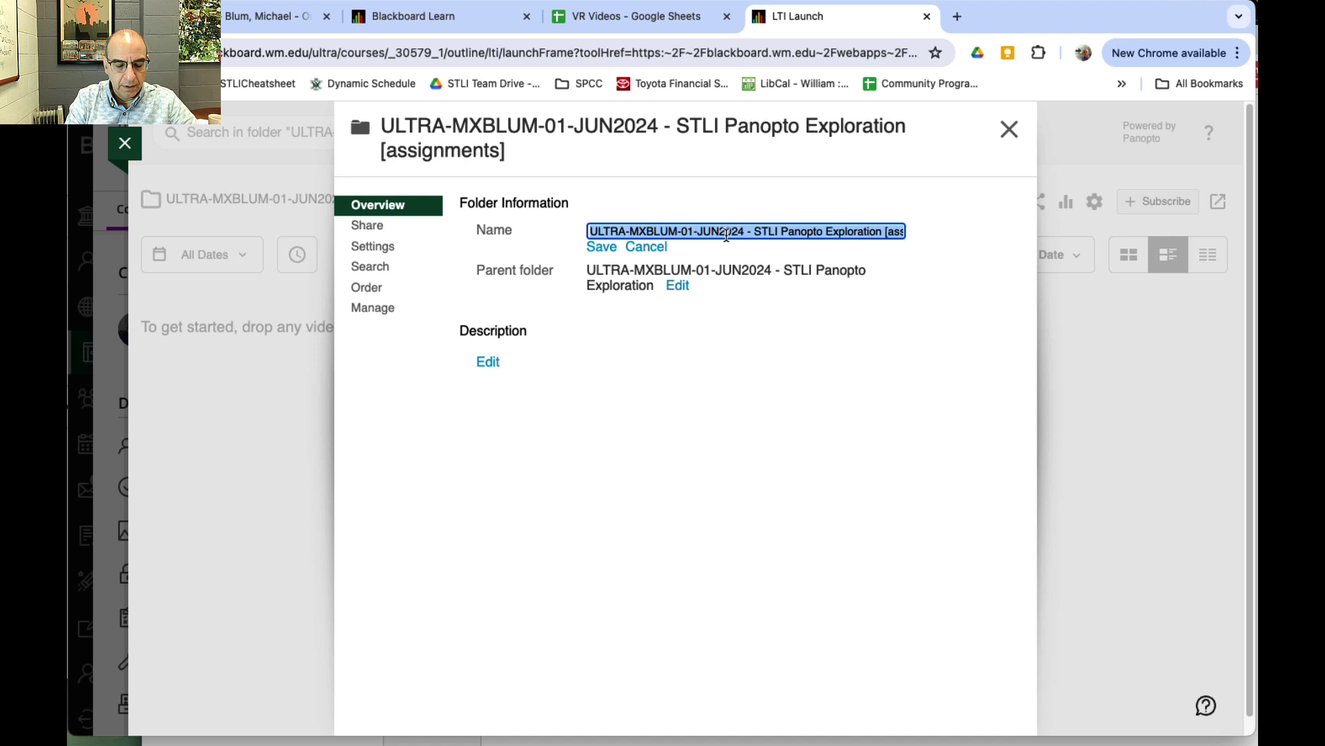
{"action": "type", "text": "Assign"}
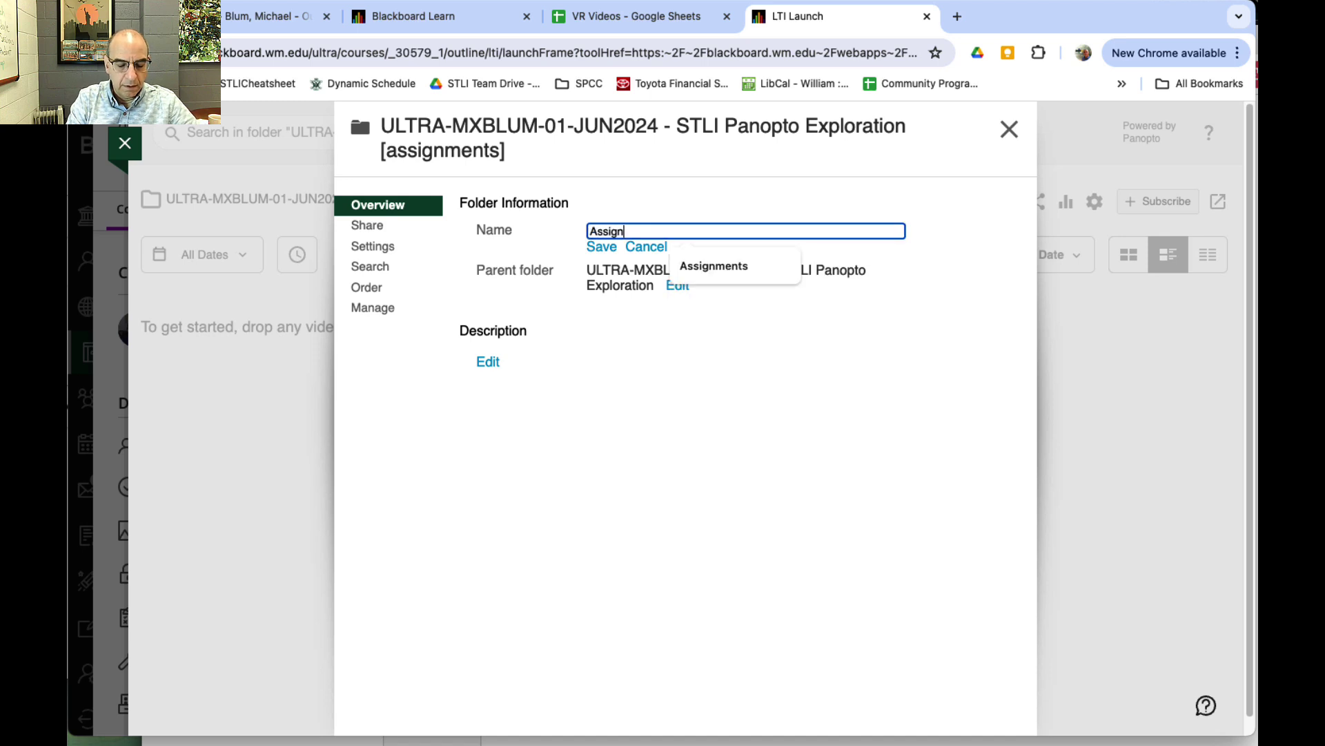
{"action": "type", "text": "ment 1"}
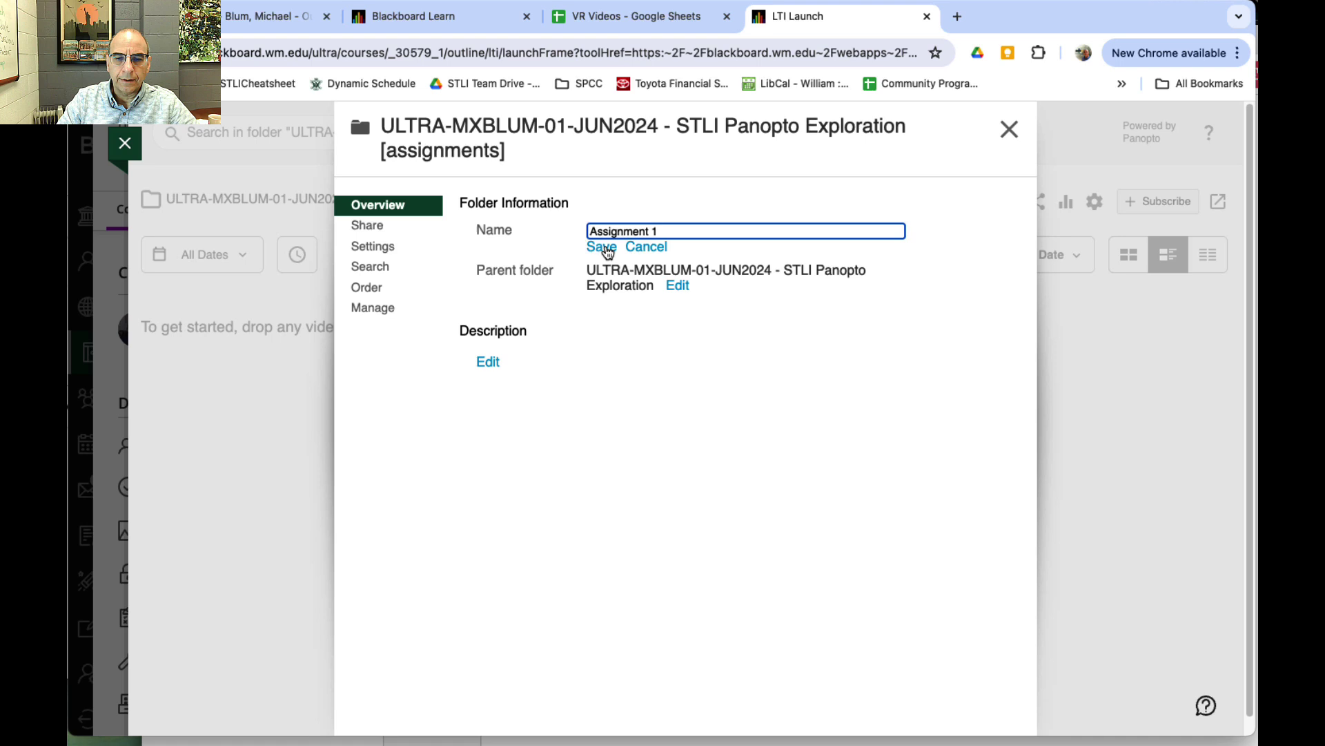
{"action": "left_click", "coordinate": [609, 248]}
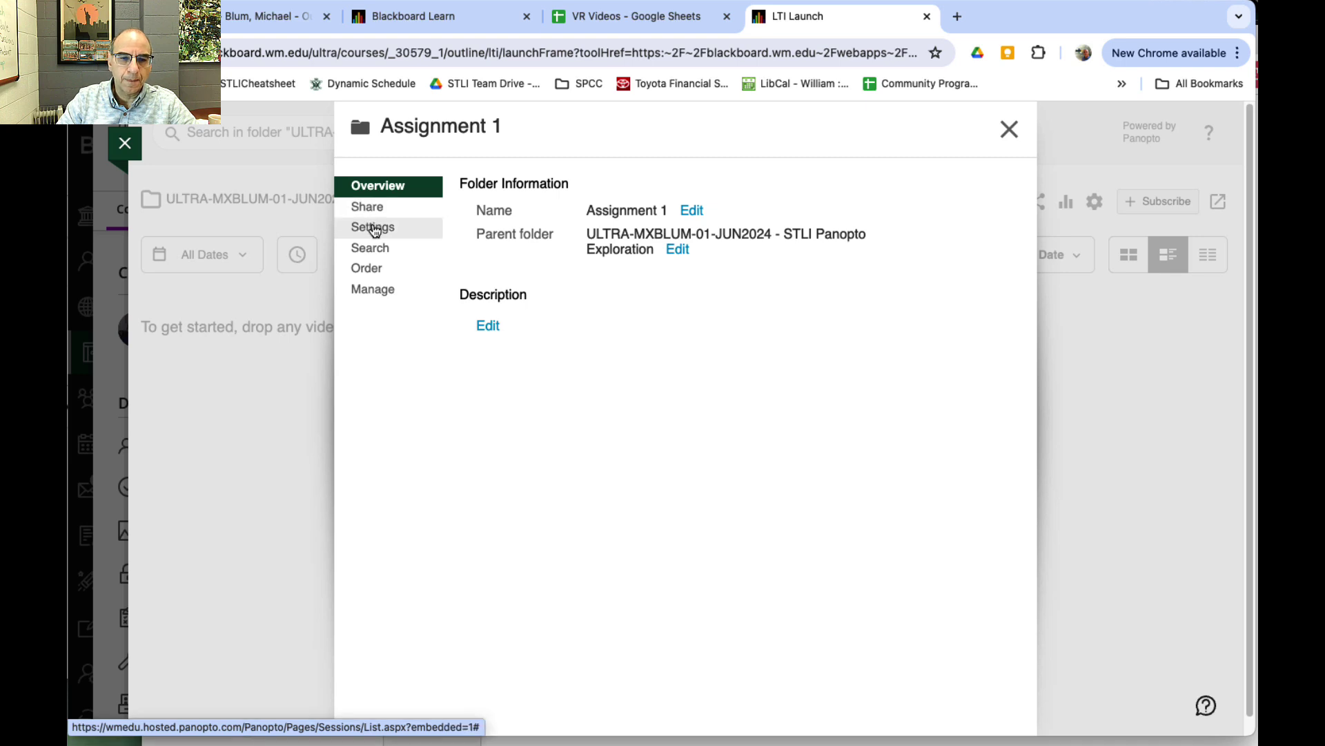
Step: Let Assignment 1 viewers see each other's sessions and get notified of new videos
{"action": "left_click", "coordinate": [373, 230]}
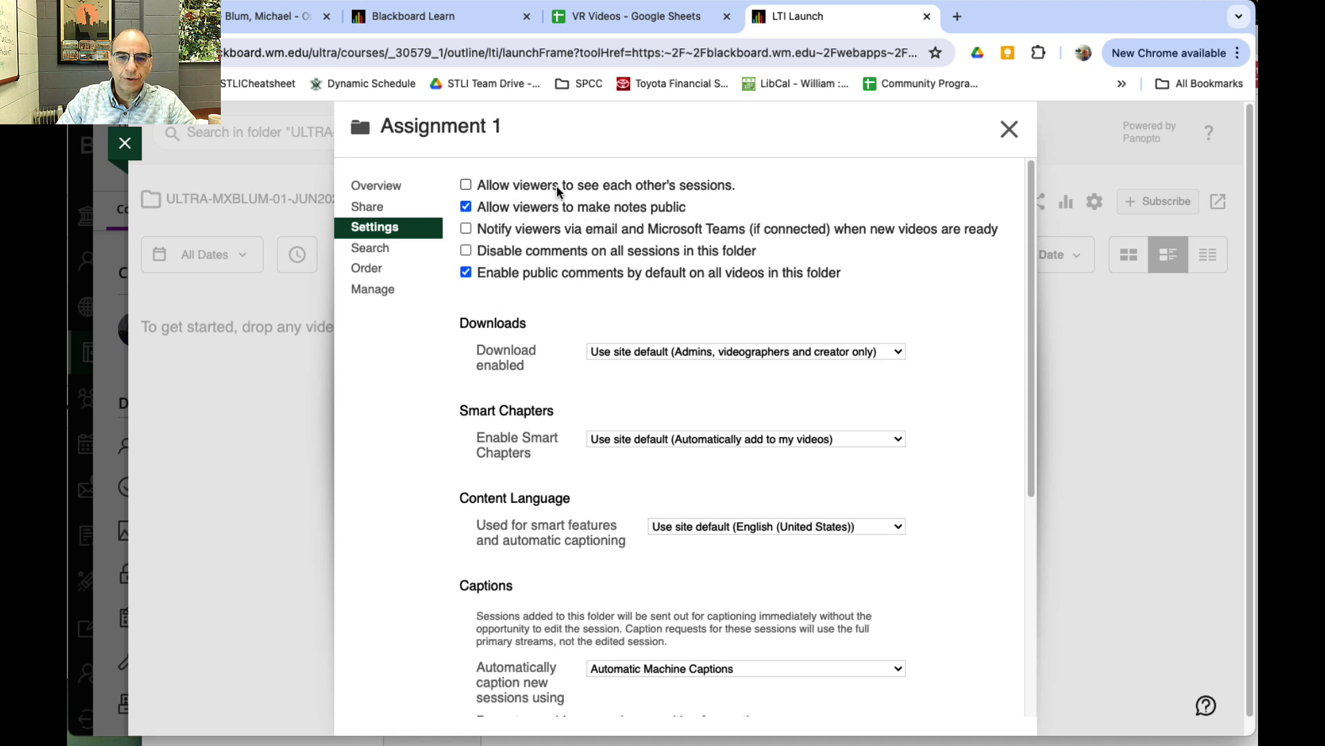
{"action": "left_click", "coordinate": [466, 185]}
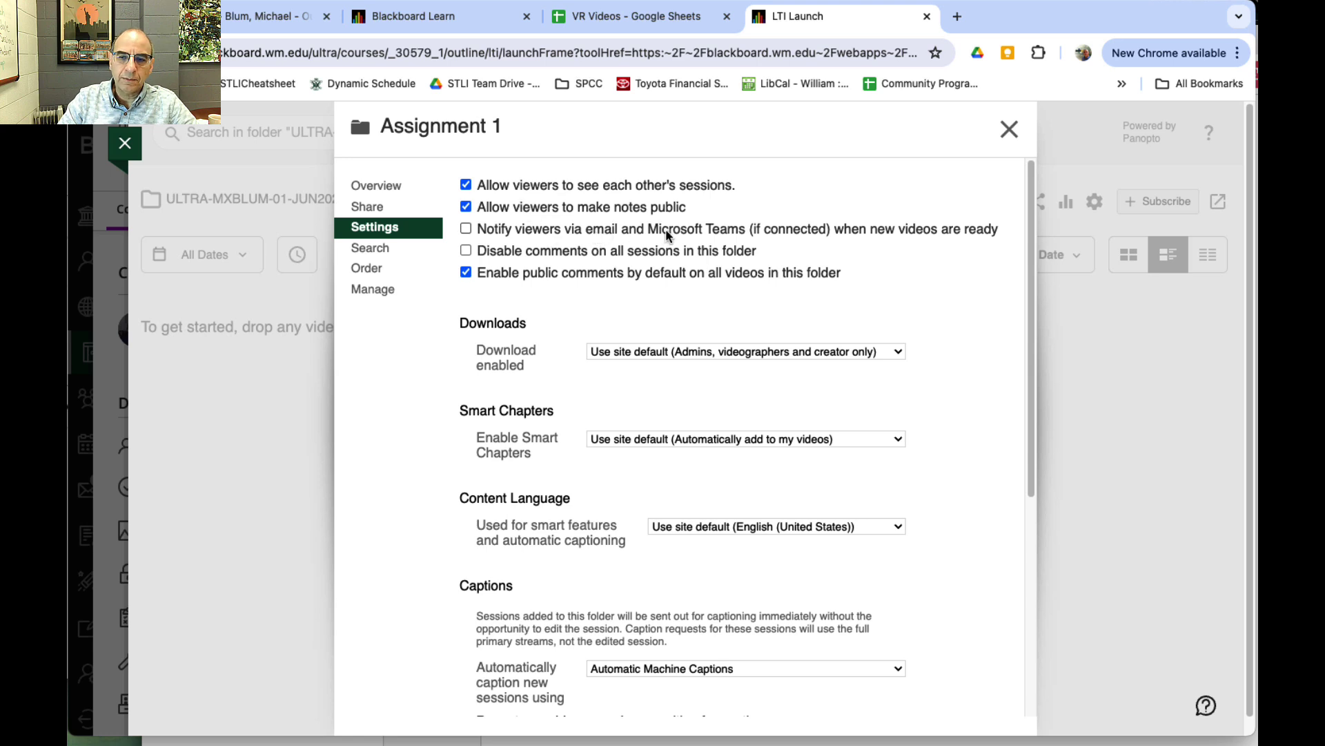
{"action": "left_click", "coordinate": [466, 230]}
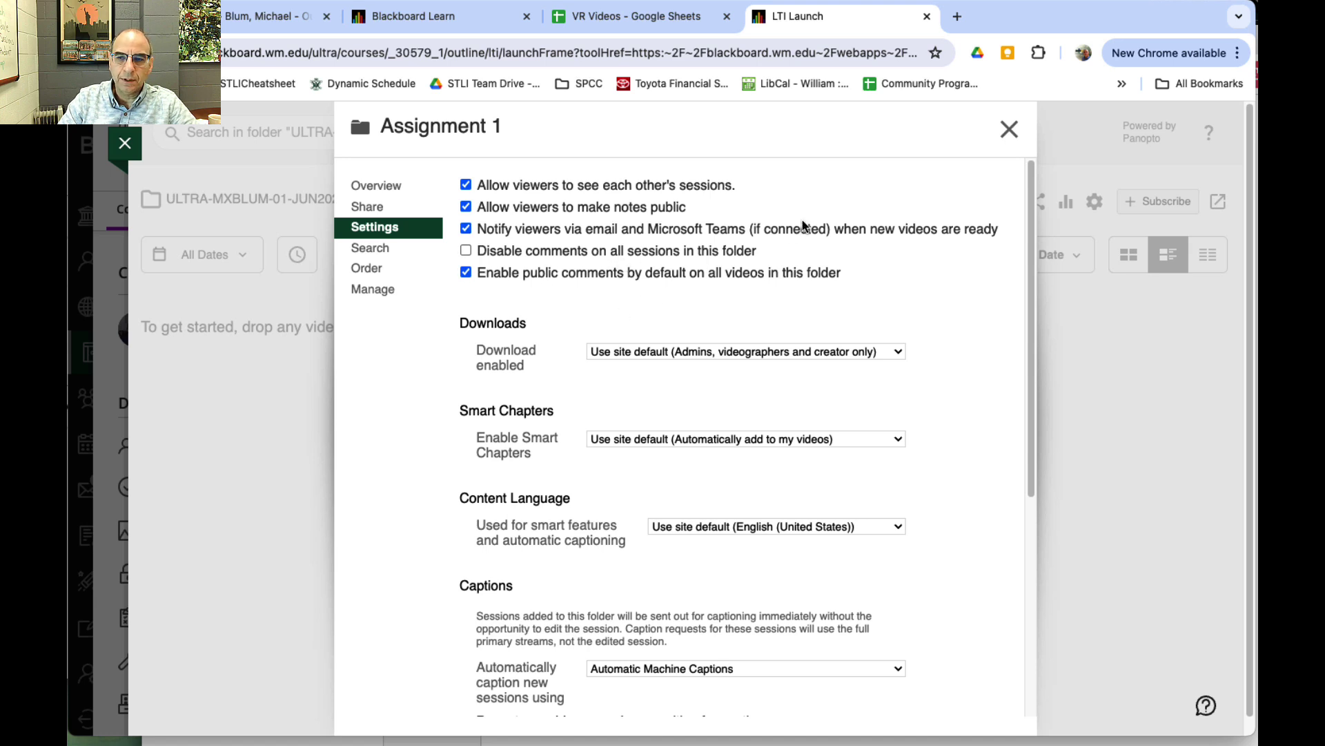
{"action": "left_click", "coordinate": [1009, 130]}
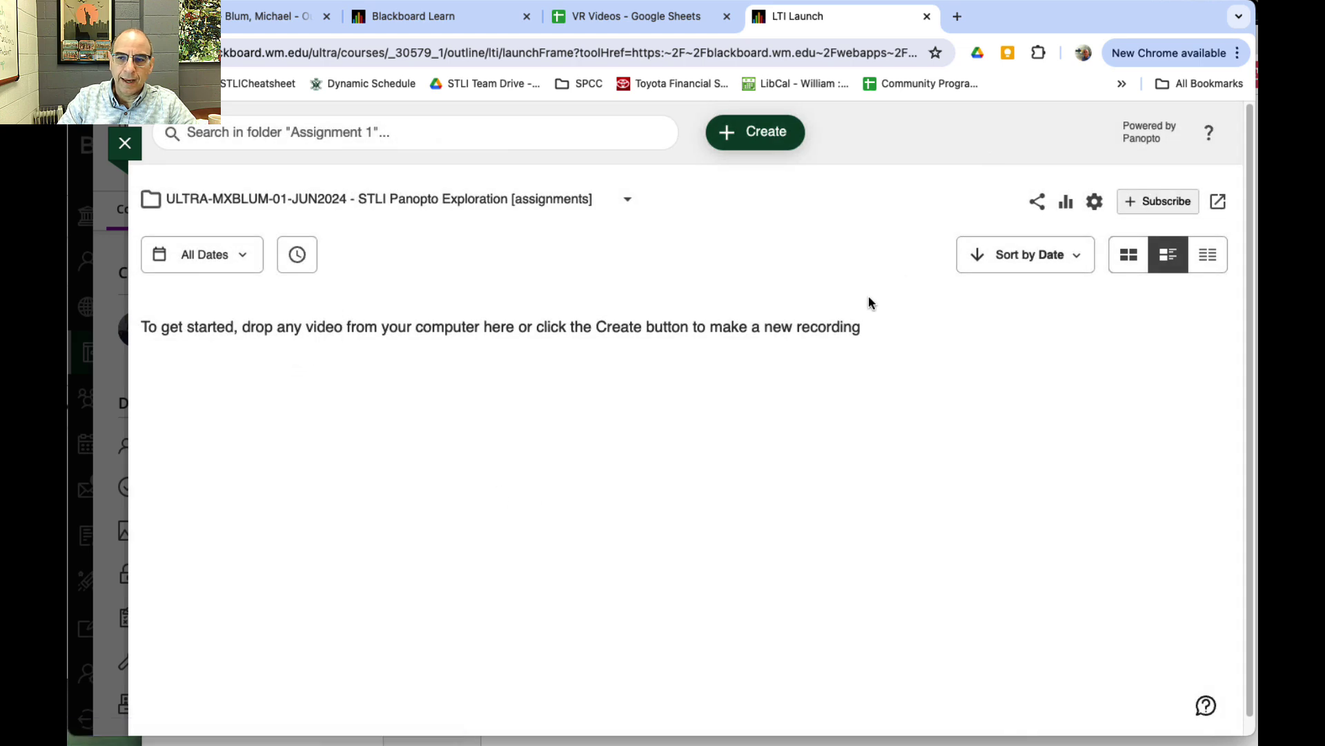
Step: Return to Course Content and add a Panopto Video item from Books & Tools
{"action": "left_click", "coordinate": [124, 145]}
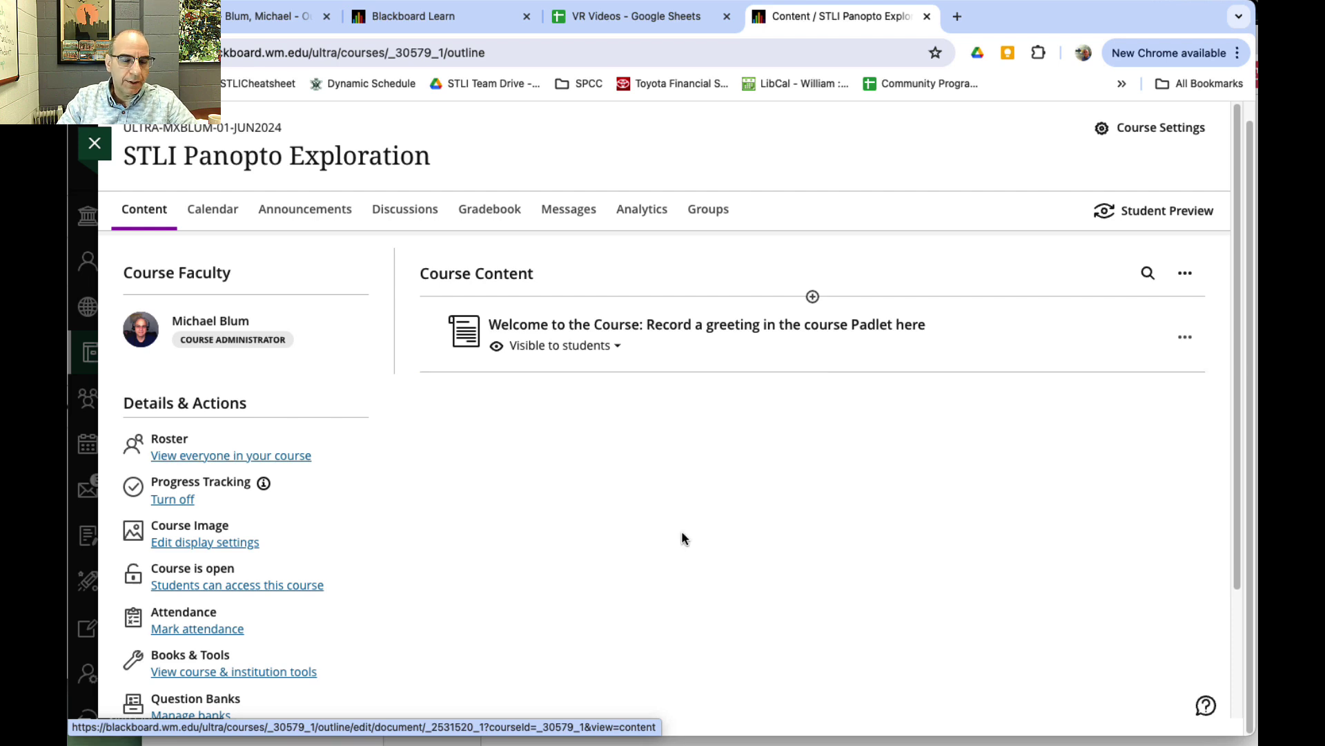
{"action": "left_click", "coordinate": [203, 673]}
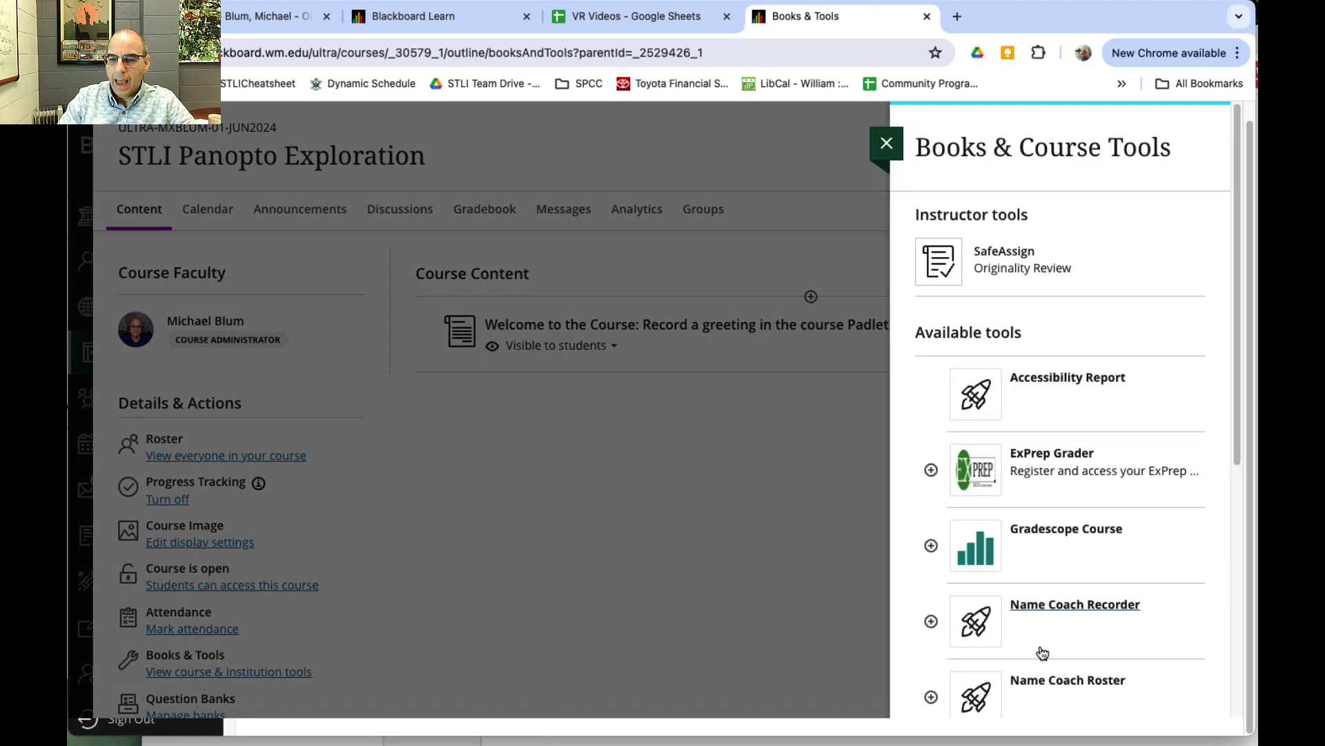
{"action": "scroll", "coordinate": [1043, 652], "scroll_direction": "down", "scroll_amount": 5}
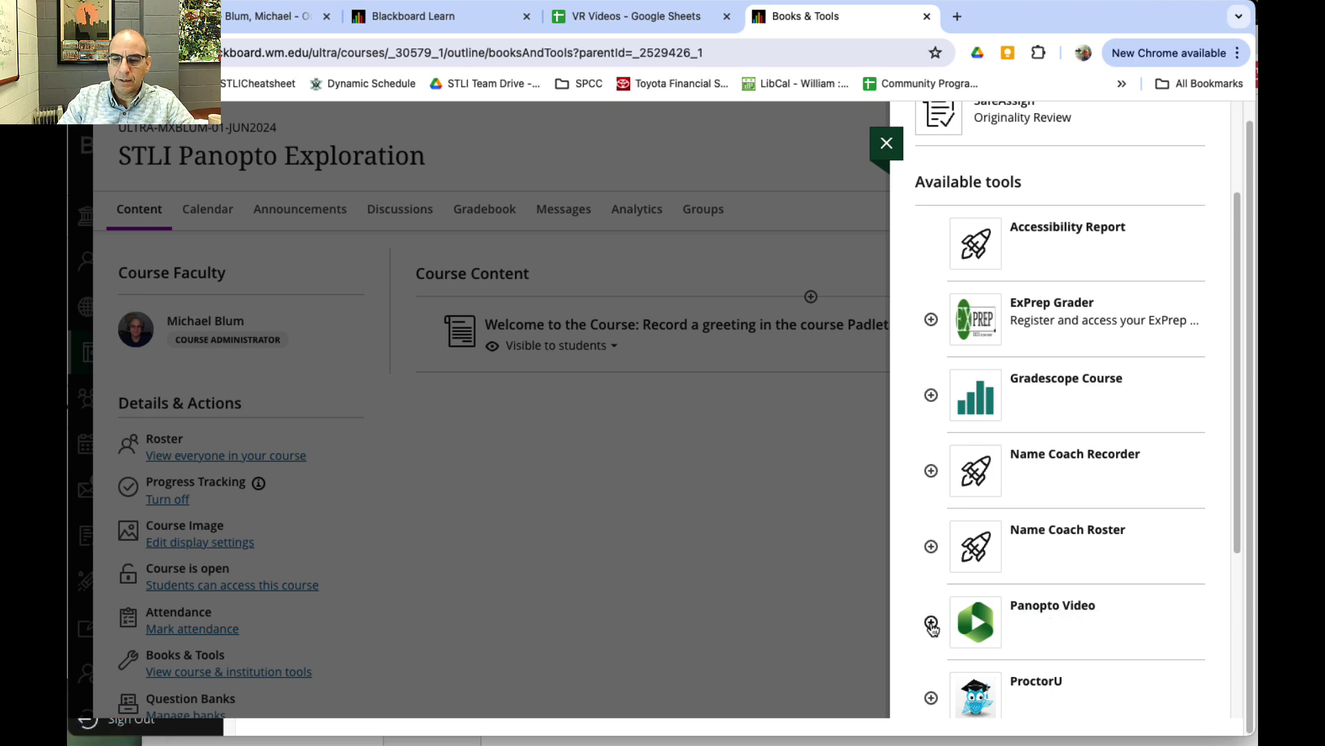
{"action": "left_click", "coordinate": [931, 623]}
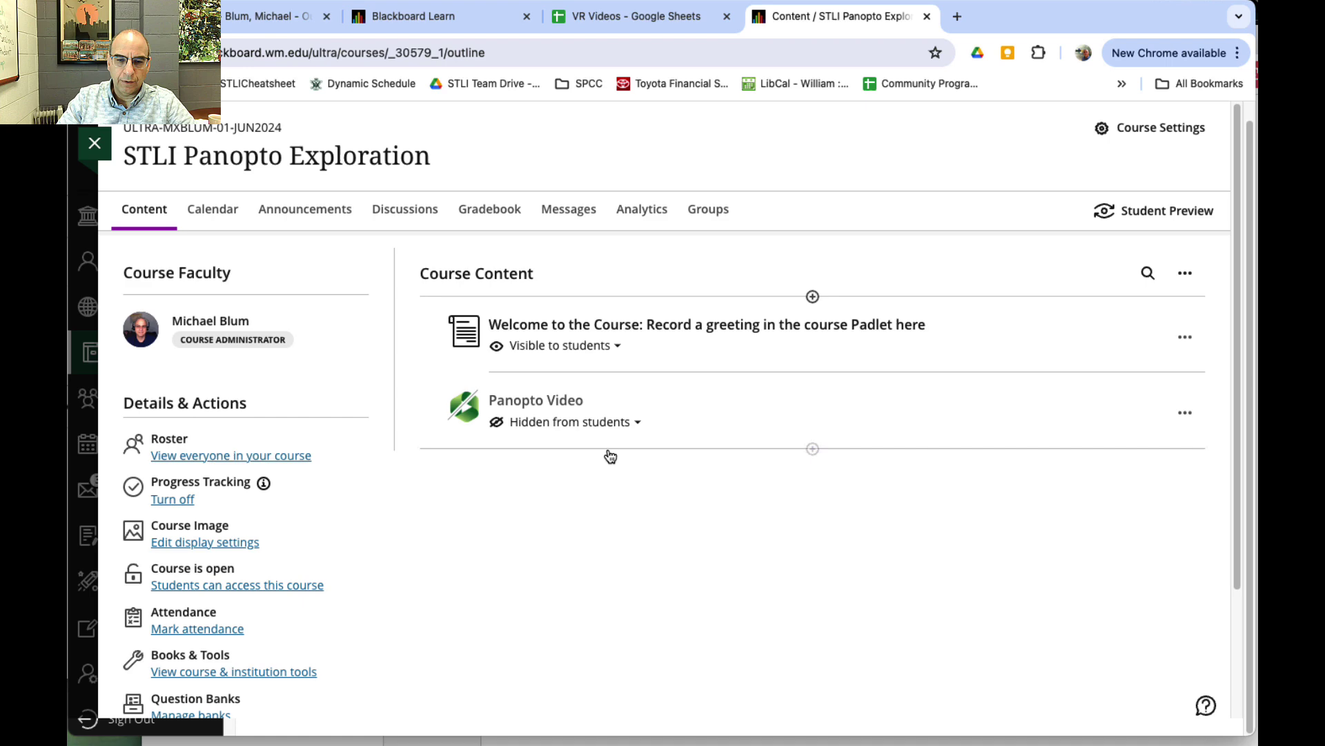
Step: Make the Panopto Video item visible to students and launch it
{"action": "left_click", "coordinate": [645, 428]}
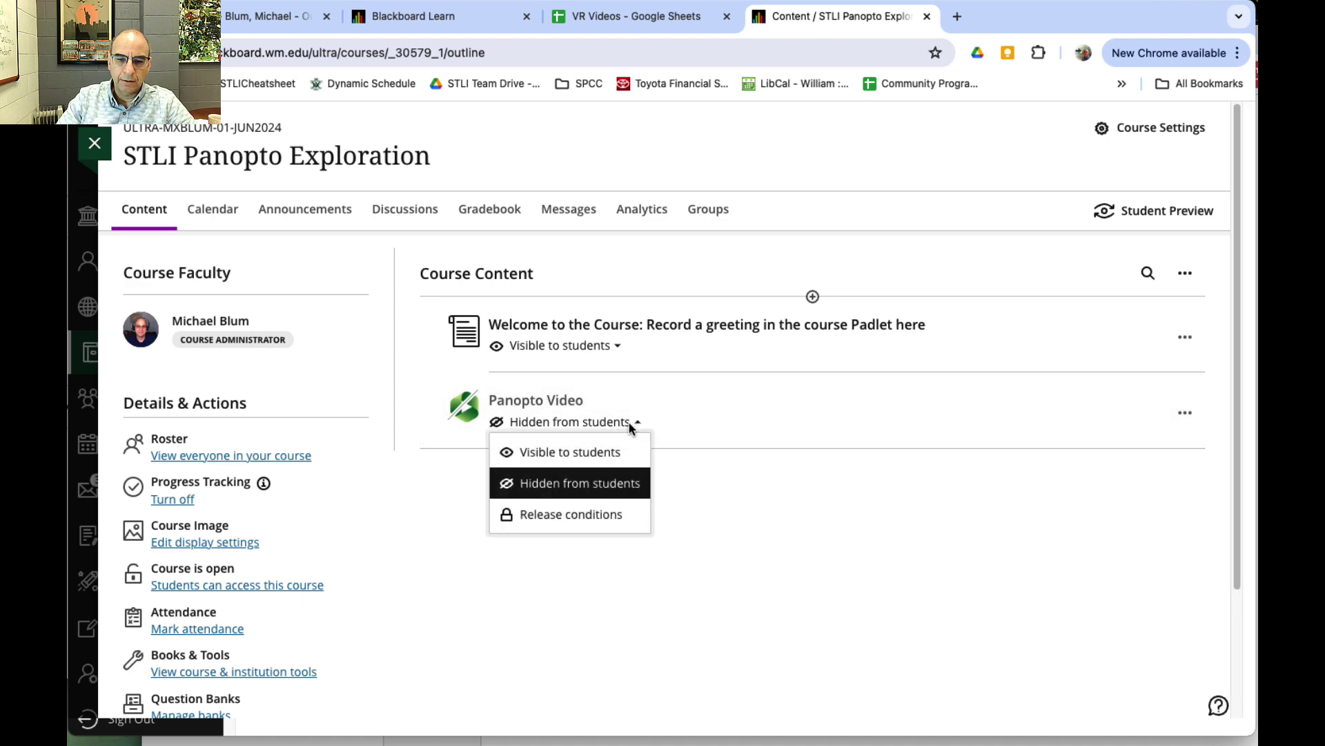
{"action": "left_click", "coordinate": [615, 457]}
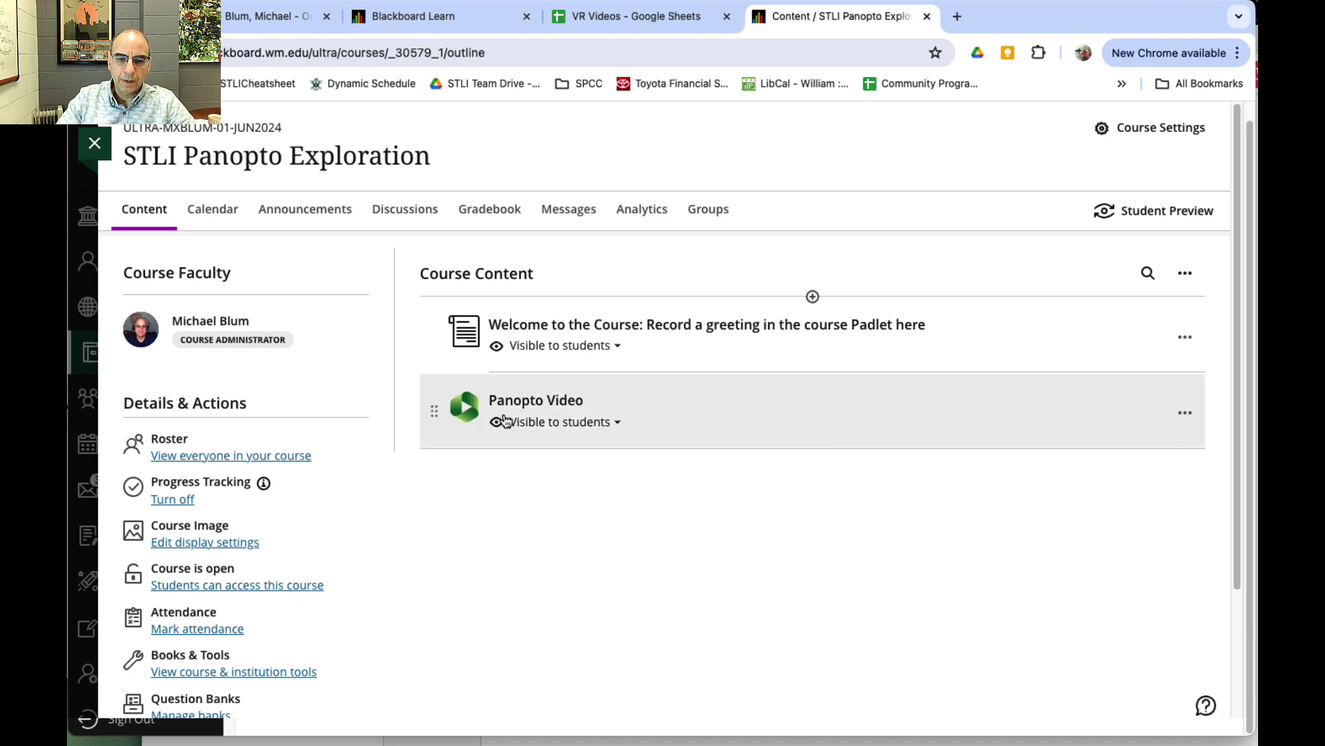
{"action": "left_click", "coordinate": [528, 401]}
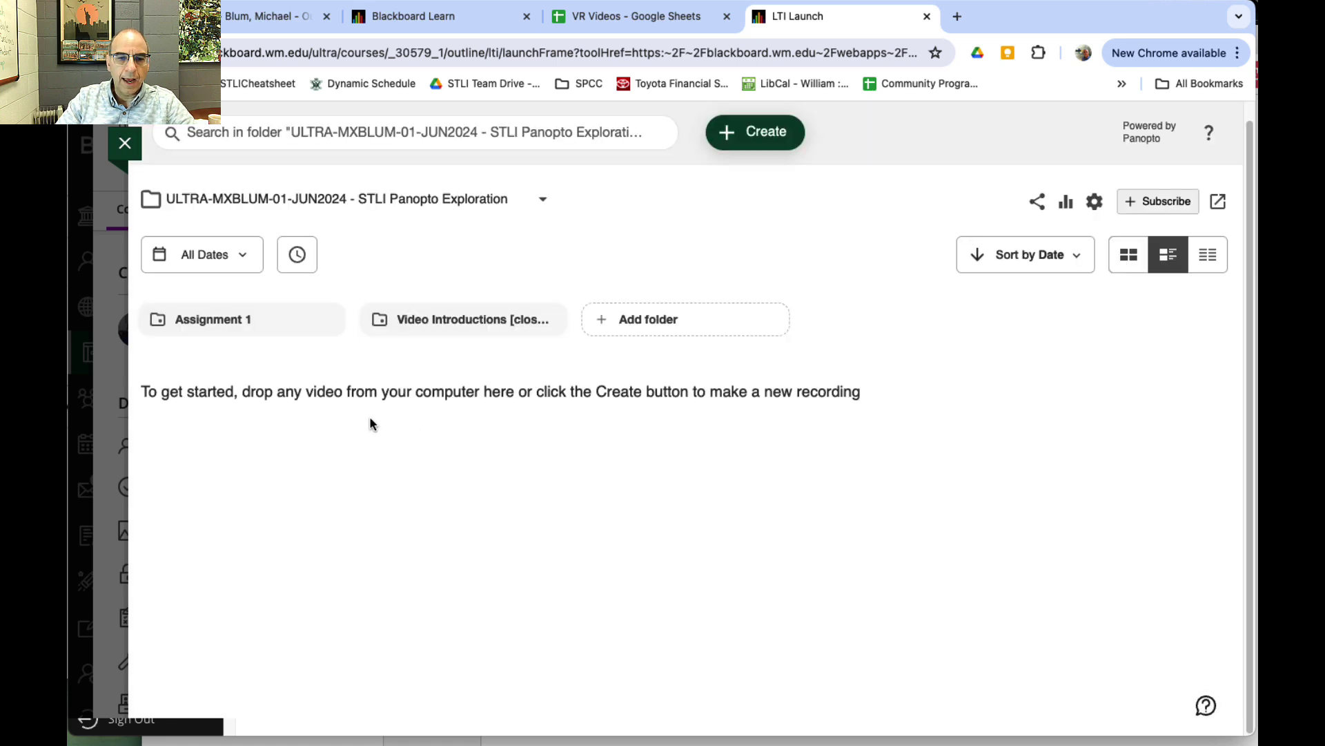
Step: Start a Panopto Capture browser recording session in the Assignment 1 folder
{"action": "left_click", "coordinate": [247, 325]}
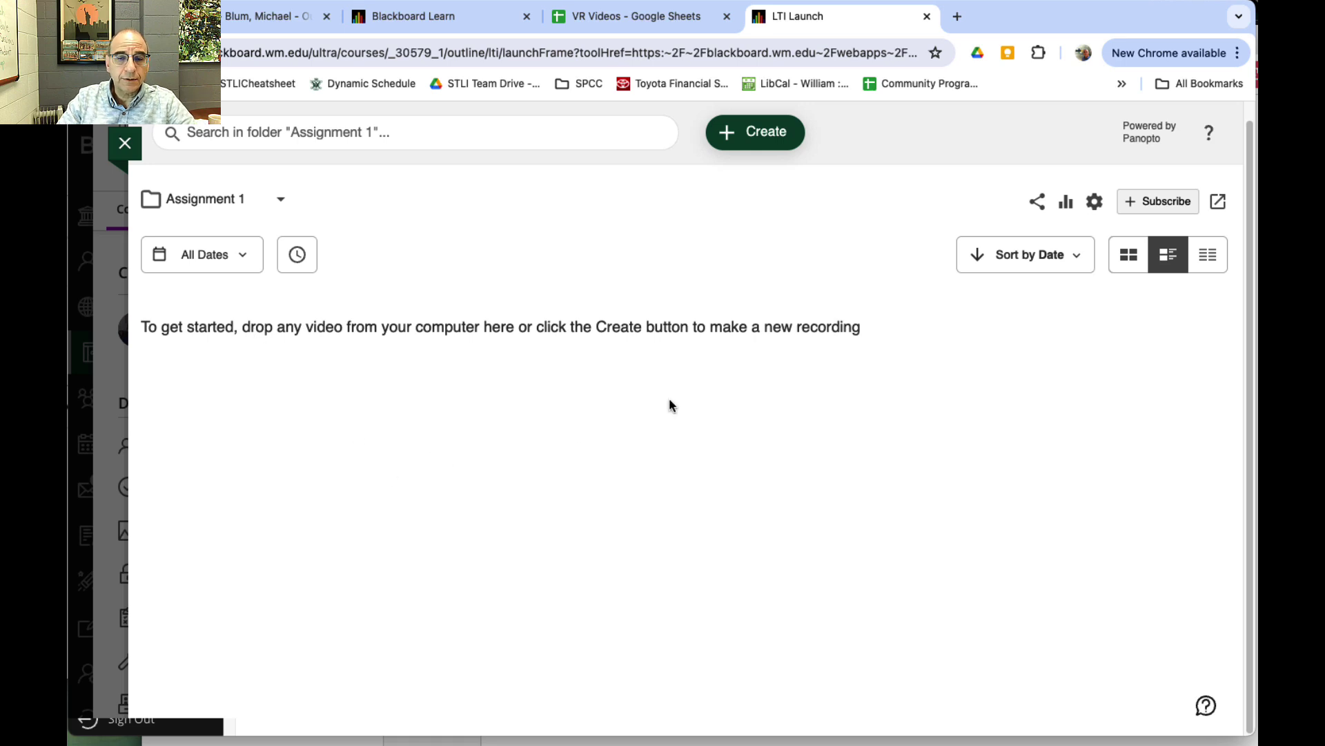
{"action": "left_click", "coordinate": [760, 140]}
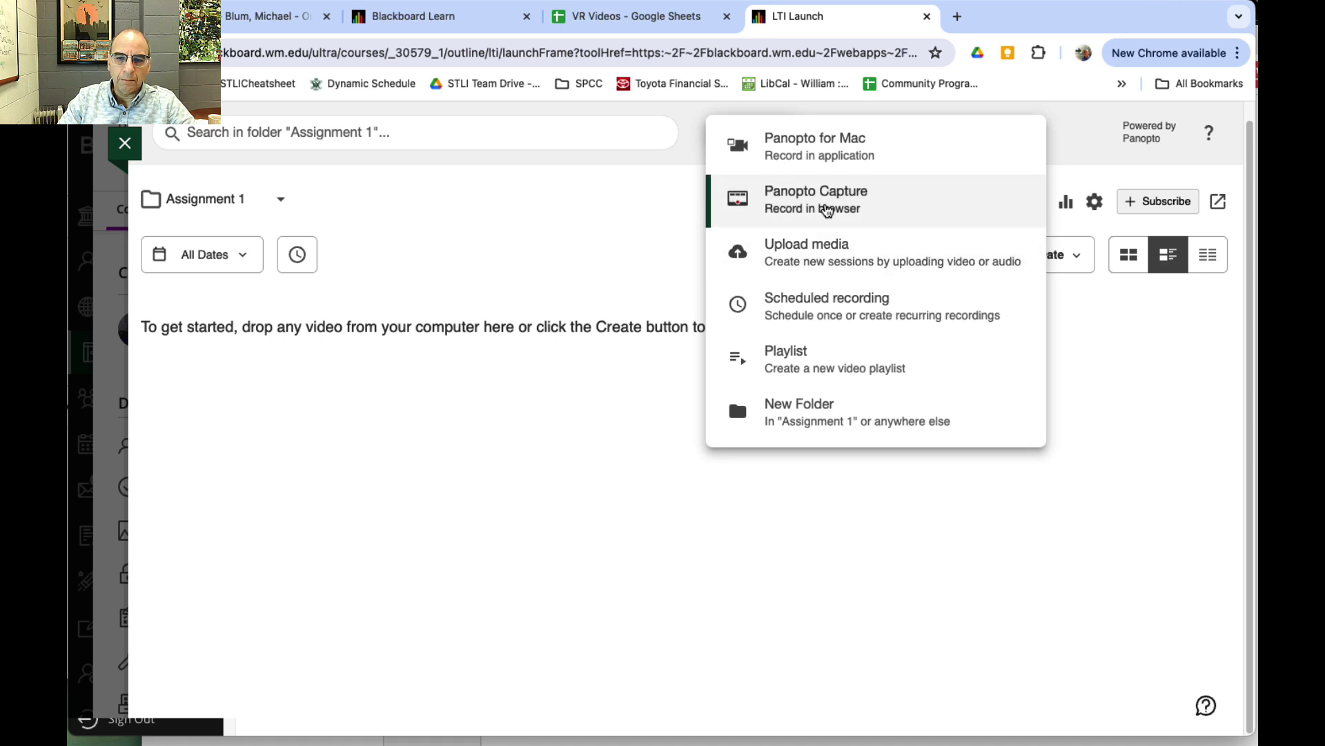
{"action": "left_click", "coordinate": [828, 206]}
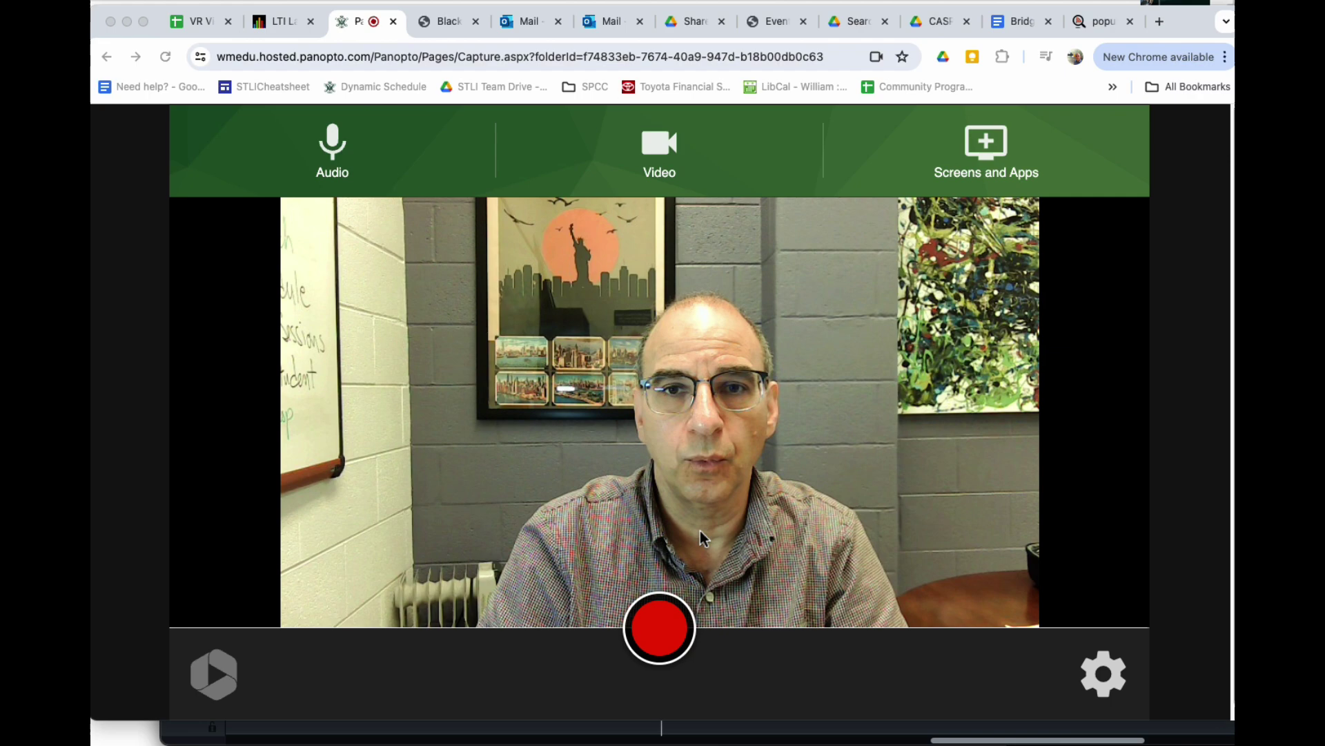
Step: Record about 20 seconds of webcam video, then stop it to upload
{"action": "left_click", "coordinate": [660, 630]}
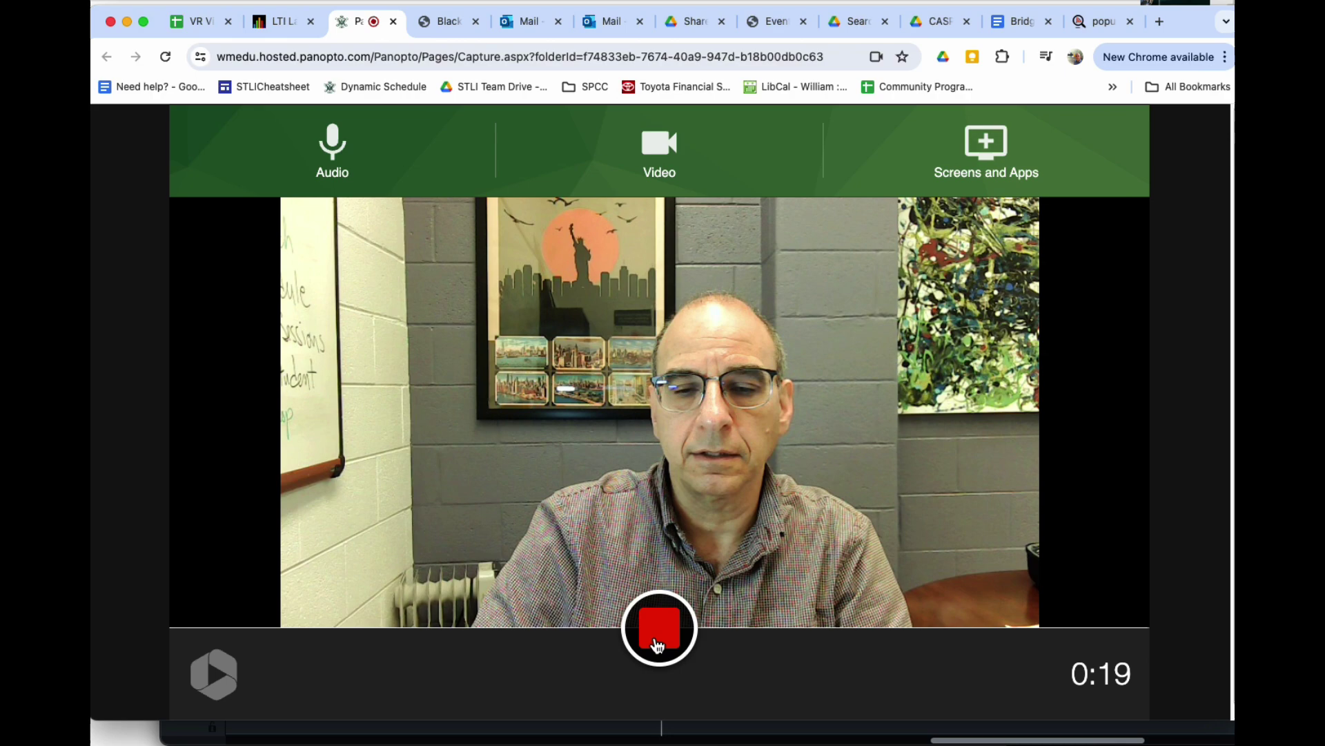
{"action": "left_click", "coordinate": [660, 628]}
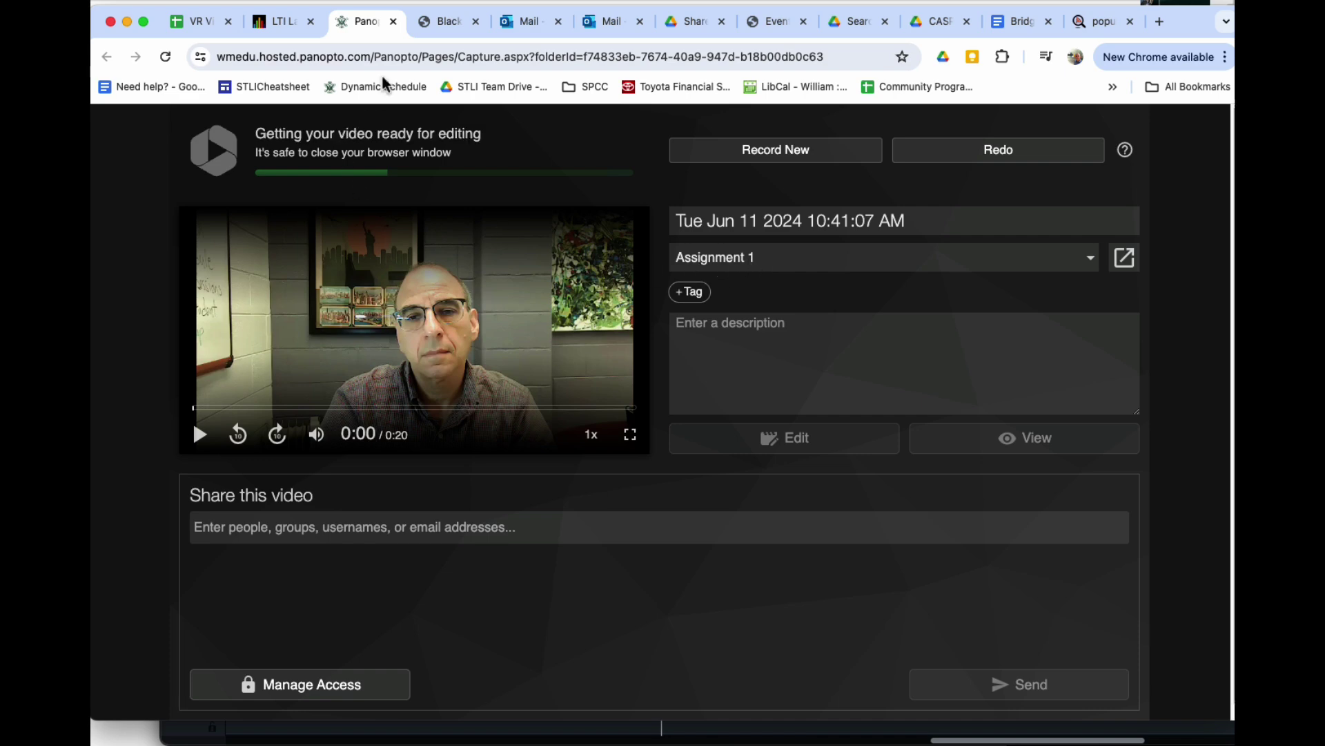
Step: Close the recorder, reload the course page, and reopen Assignment 1 to see the recording
{"action": "left_click", "coordinate": [393, 23]}
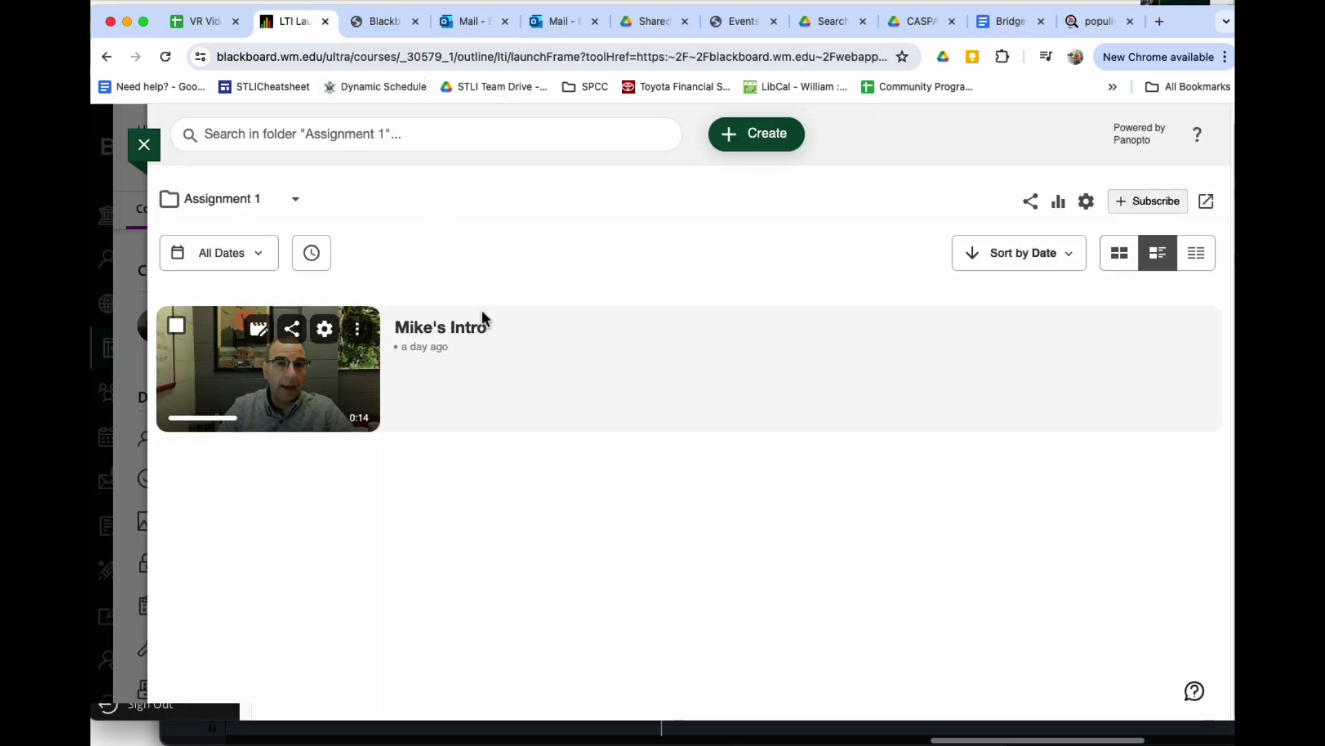
{"action": "left_click", "coordinate": [166, 58]}
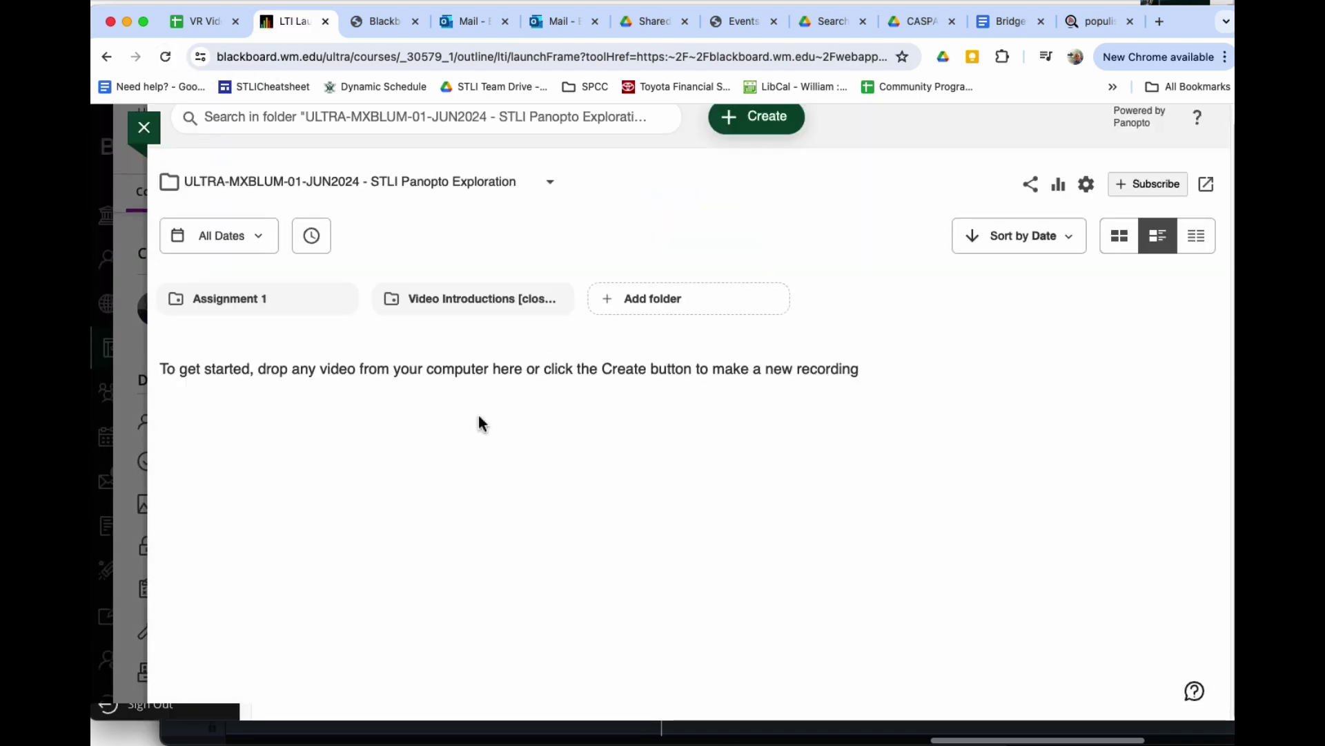
{"action": "left_click", "coordinate": [266, 307]}
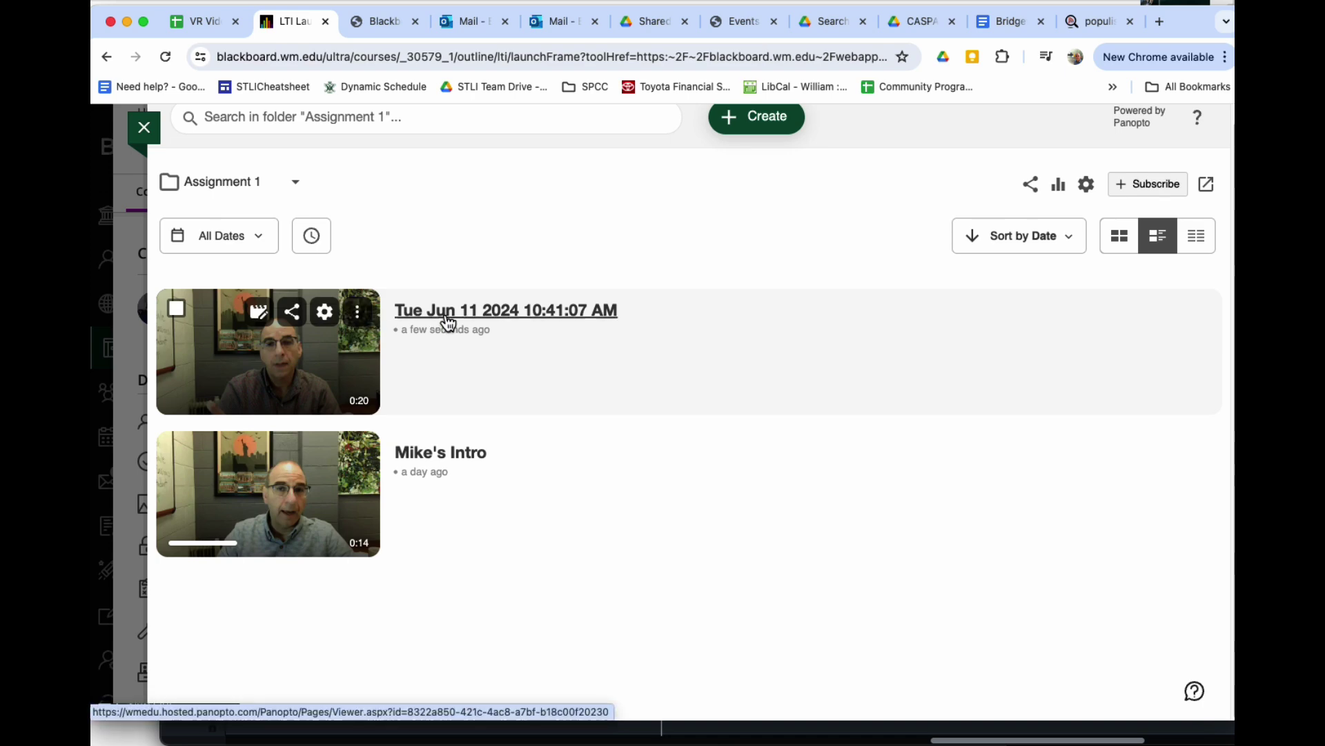
Step: Rename the new recording to the presenter's name followed by 'Assignment'
{"action": "left_click", "coordinate": [326, 312]}
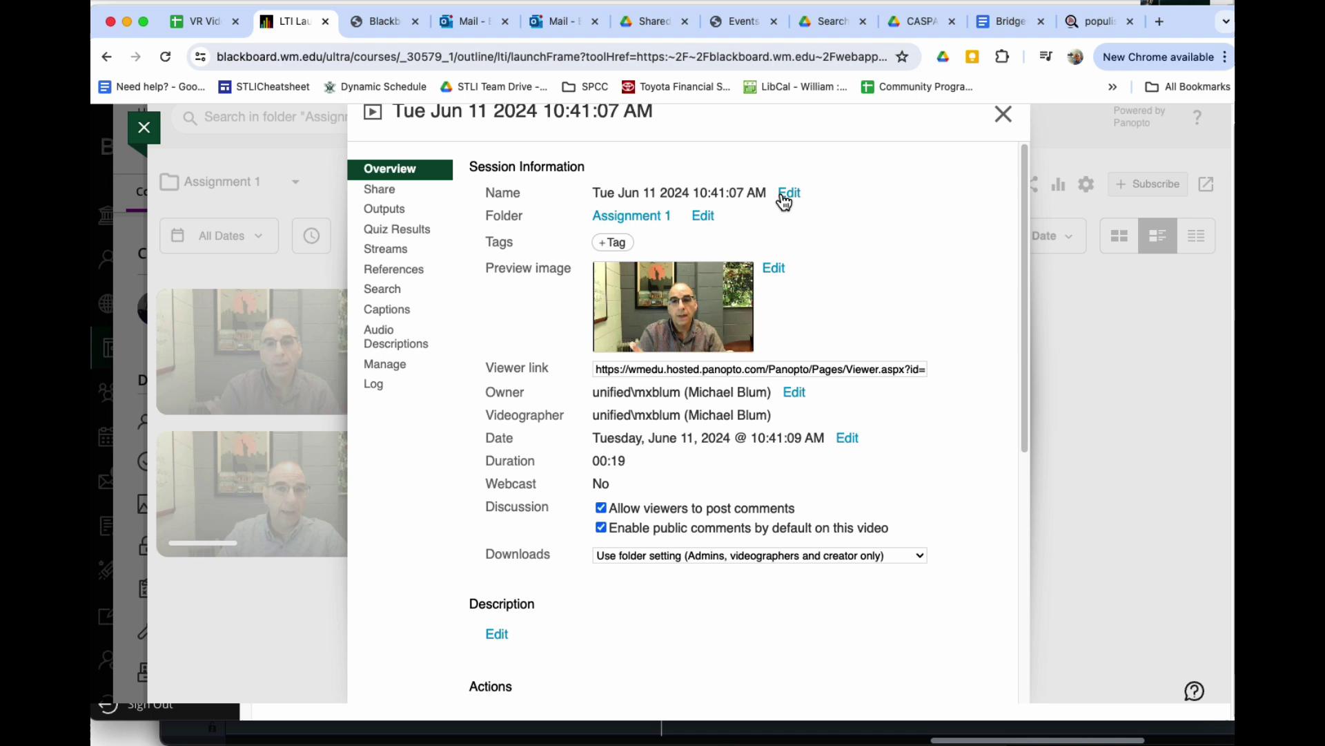
{"action": "left_click", "coordinate": [778, 197]}
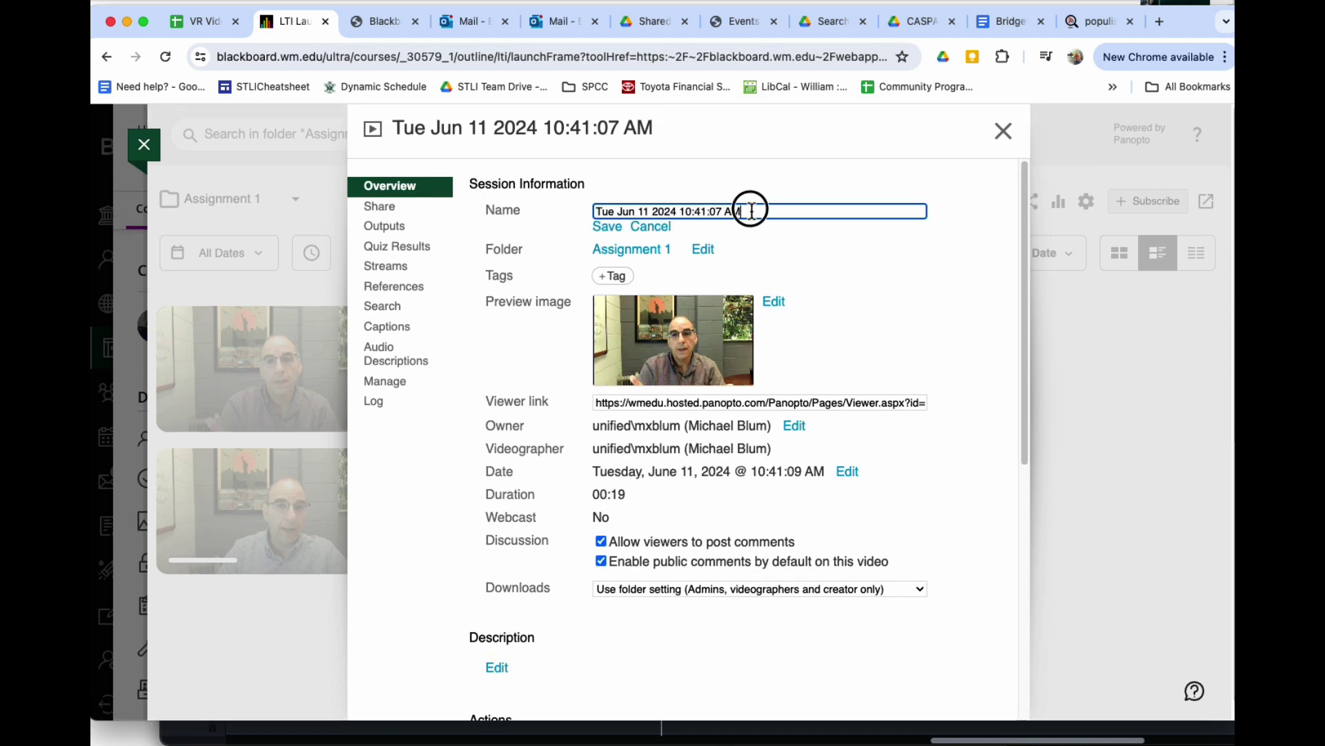
{"action": "left_click_drag", "start_coordinate": [747, 209], "coordinate": [592, 219]}
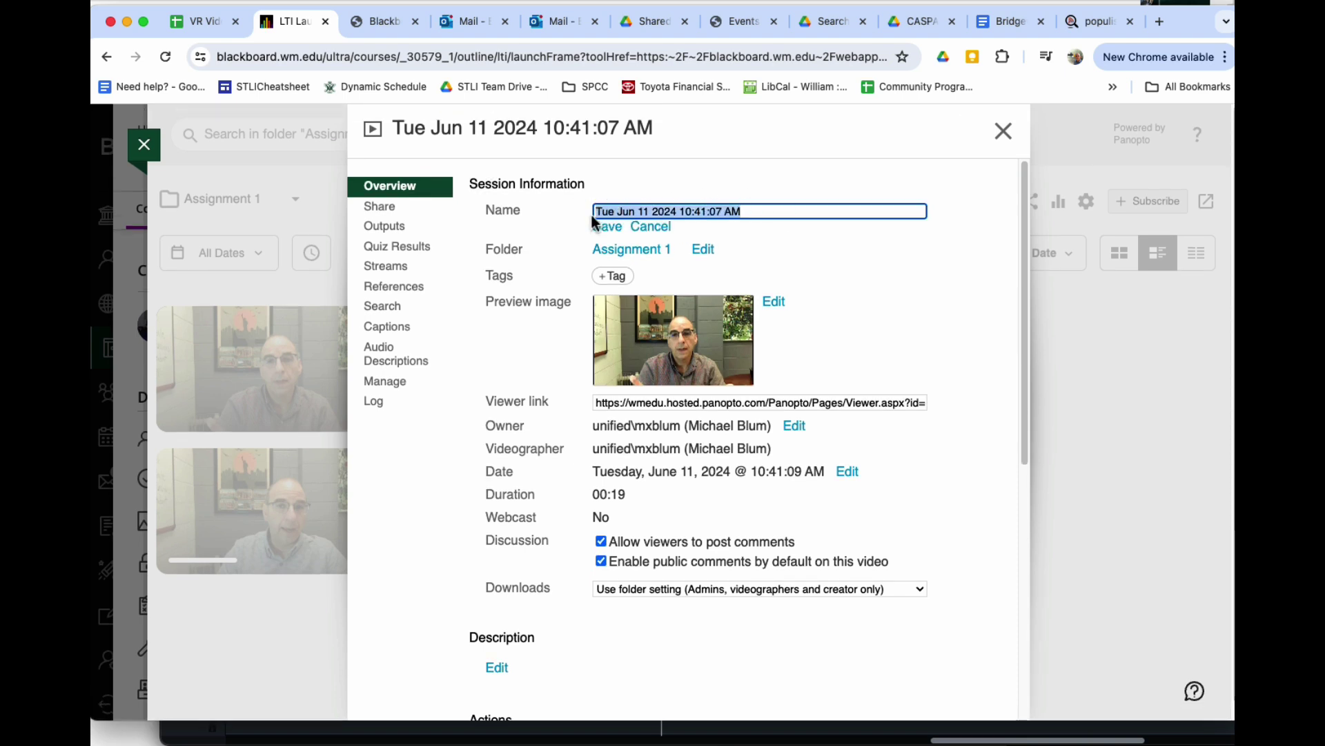
{"action": "type", "text": "Mike B"}
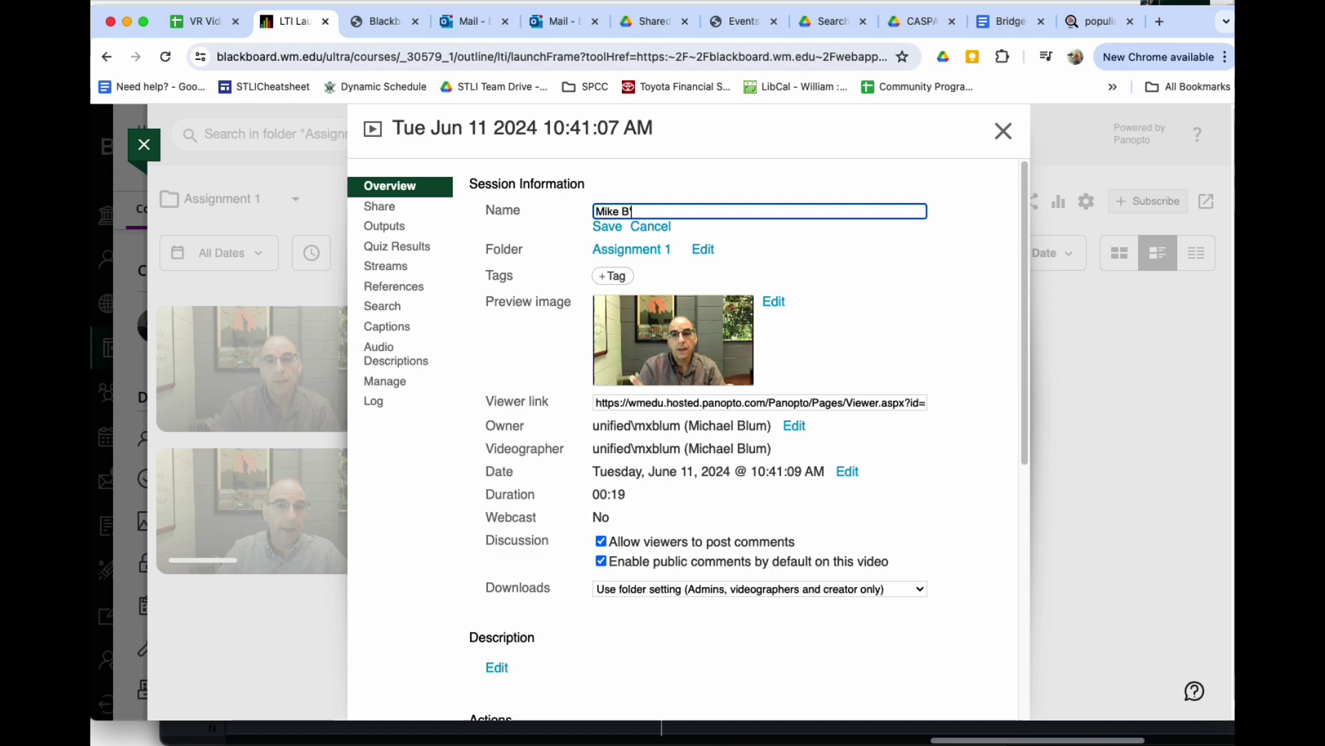
{"action": "type", "text": "'s Assignment"}
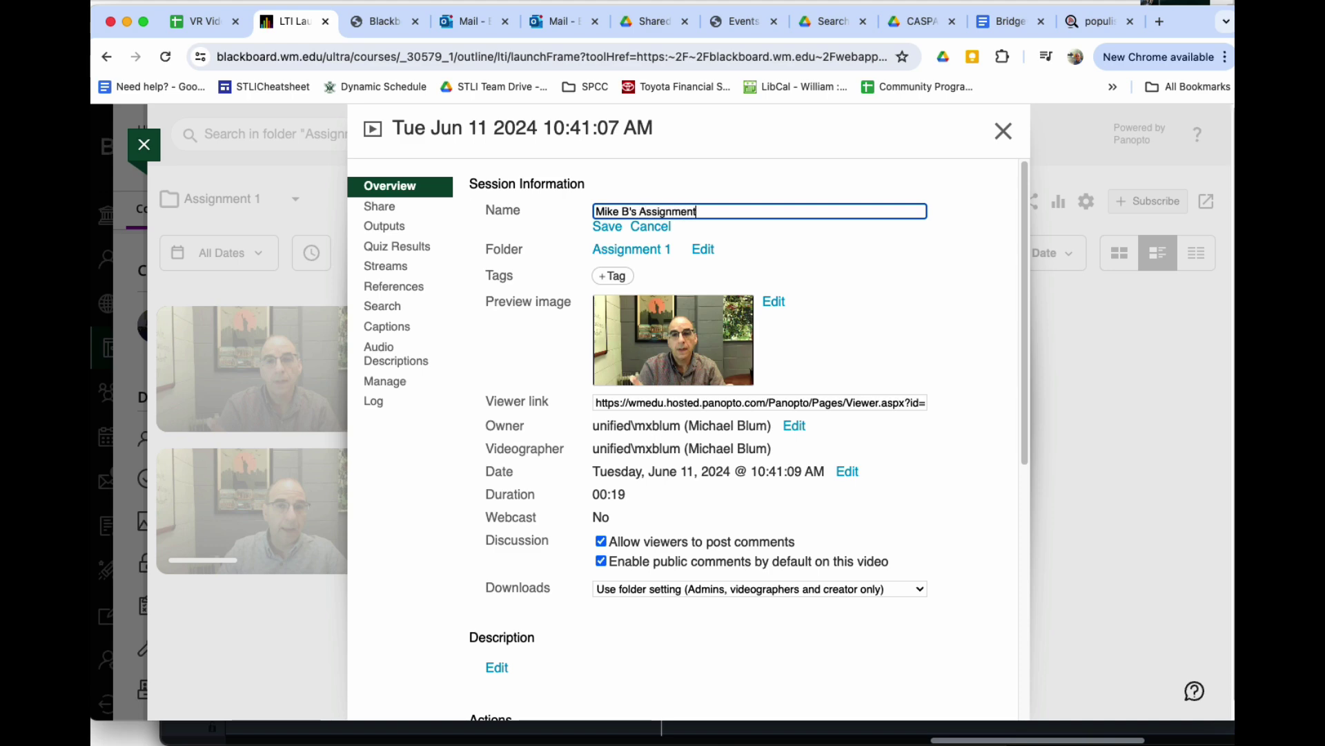
{"action": "left_click", "coordinate": [615, 234]}
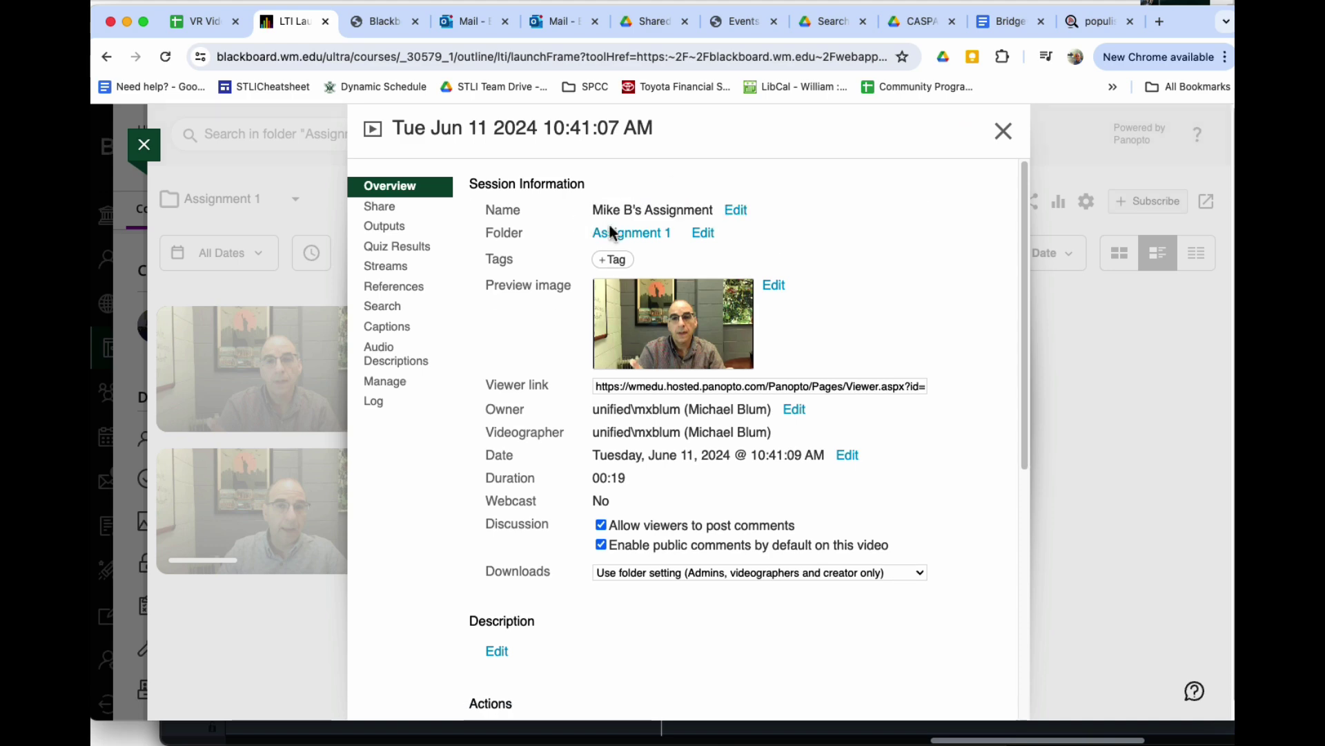
{"action": "left_click", "coordinate": [1002, 131]}
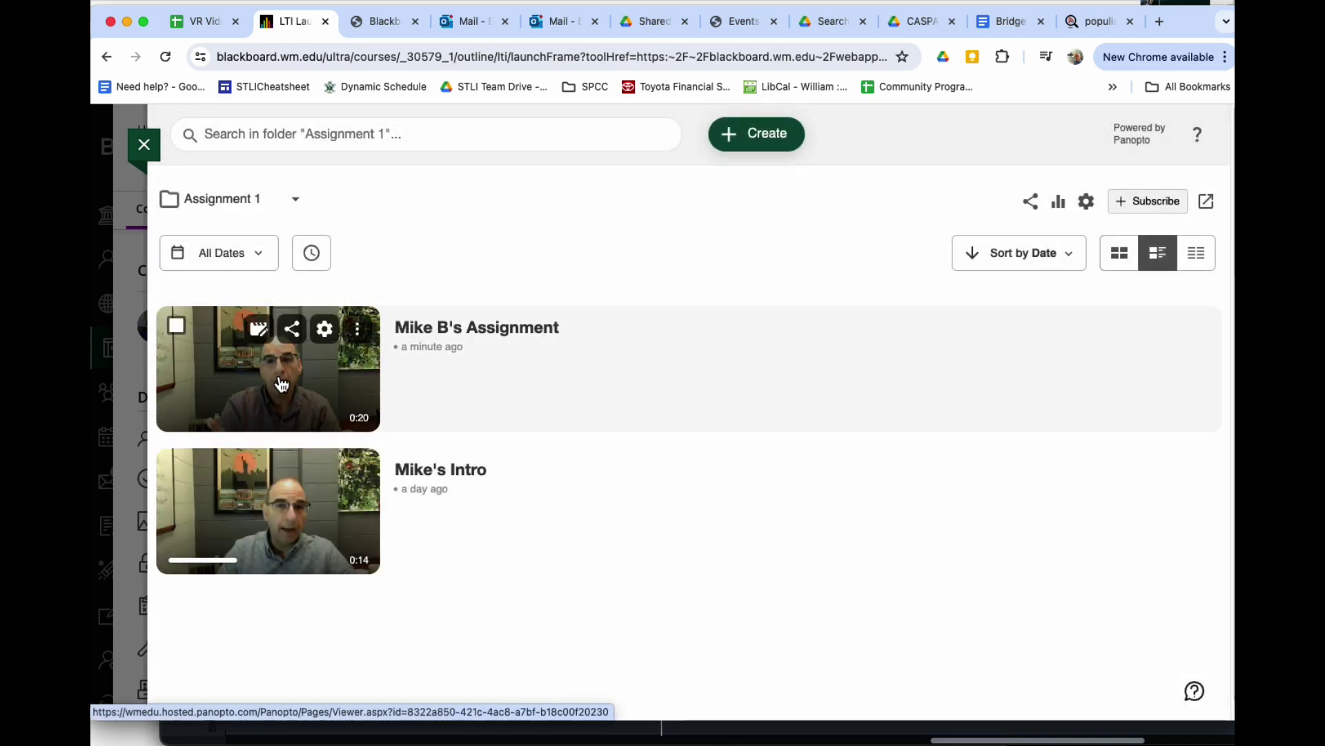
Step: Open the renamed recording in the viewer and start a public comment under Discussion
{"action": "left_click", "coordinate": [282, 384]}
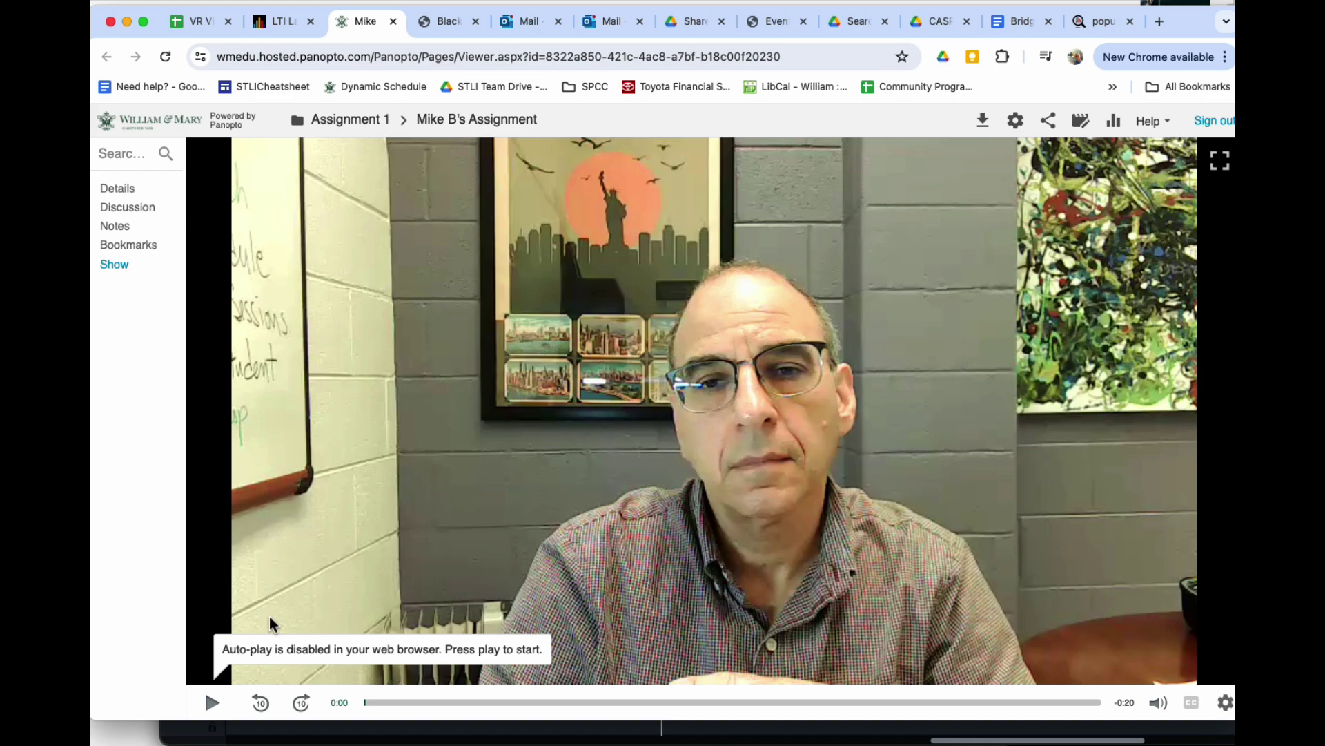
{"action": "left_click", "coordinate": [138, 209]}
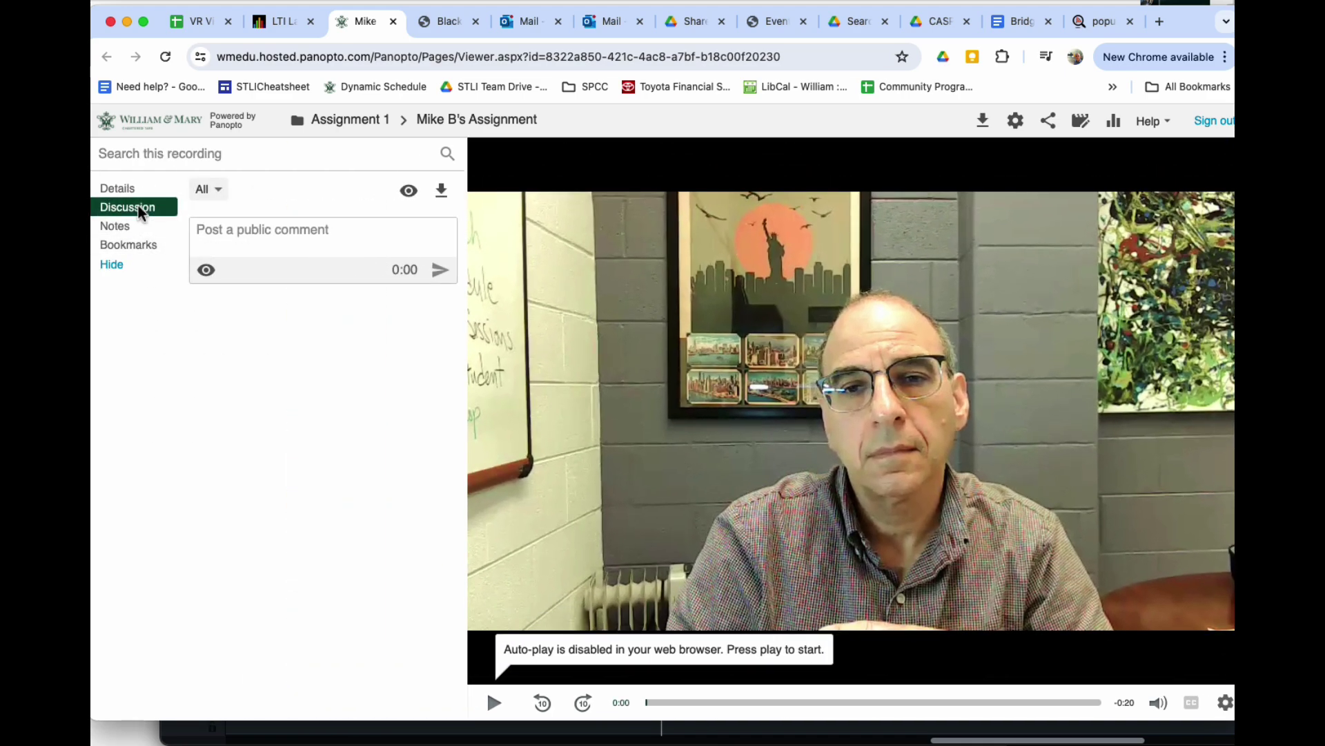
{"action": "left_click", "coordinate": [243, 231]}
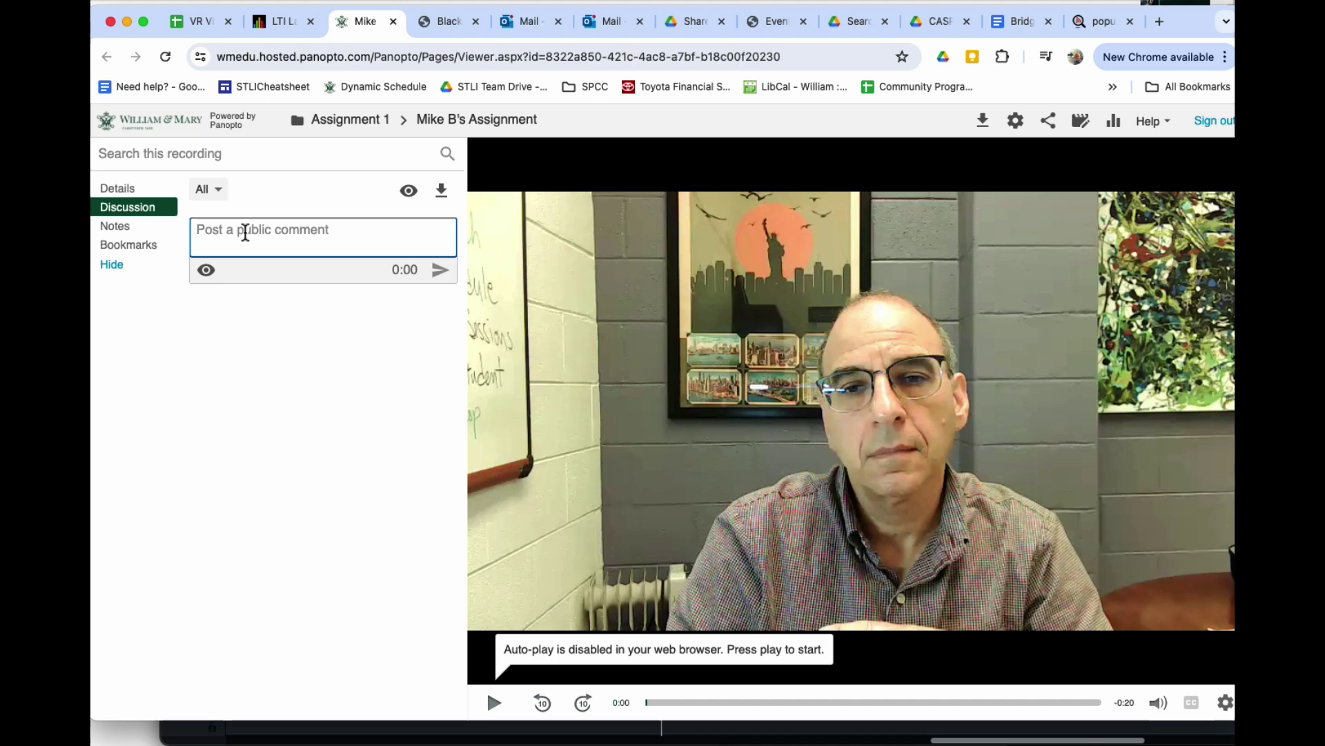